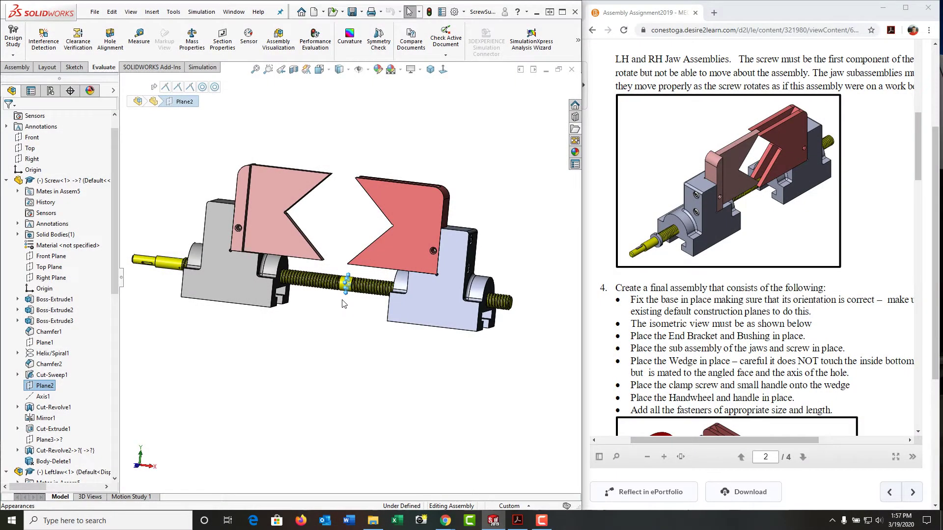
Start a Symmetric advanced mate using Plane2 of the screw as the symmetry plane.
mouse_move(352, 315)
middle_down()
mouse_move(383, 307)
mouse_move(348, 323)
middle_up()
scroll(353, 297, down, 3)
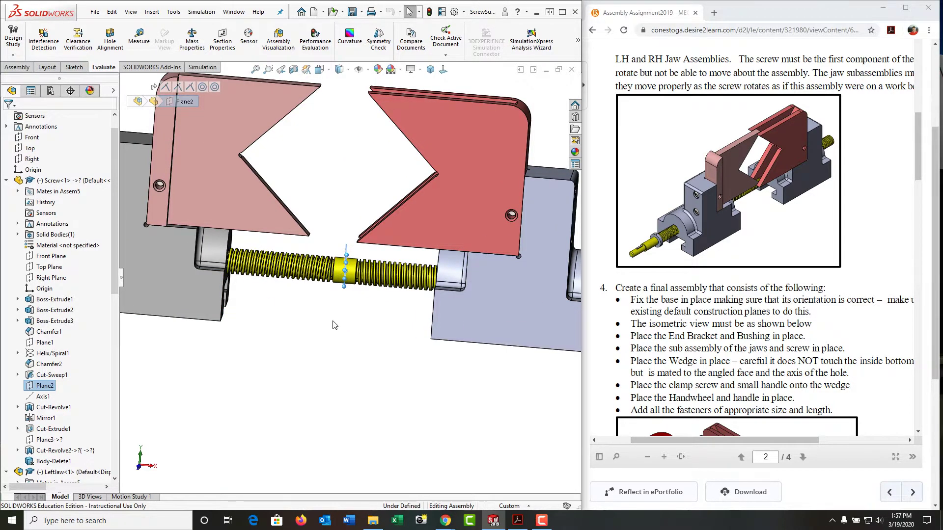
scroll(331, 331, up, 4)
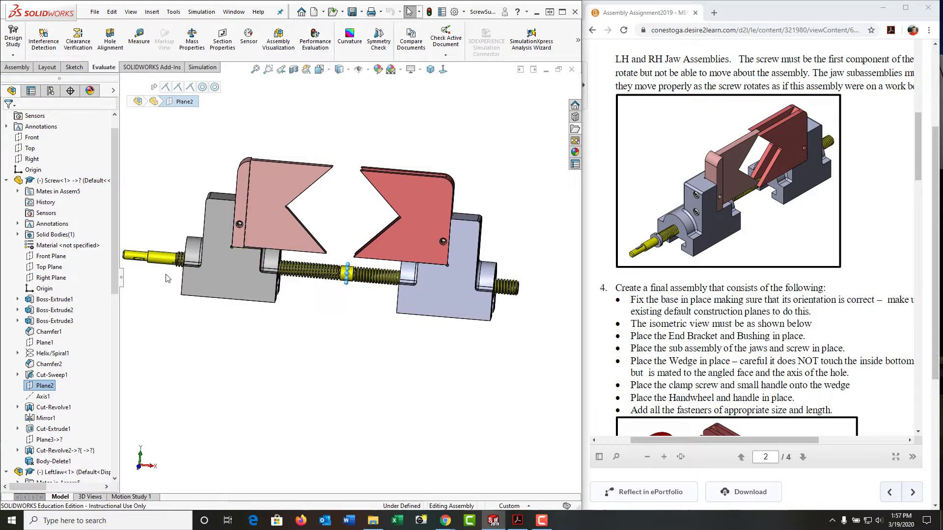
click(14, 70)
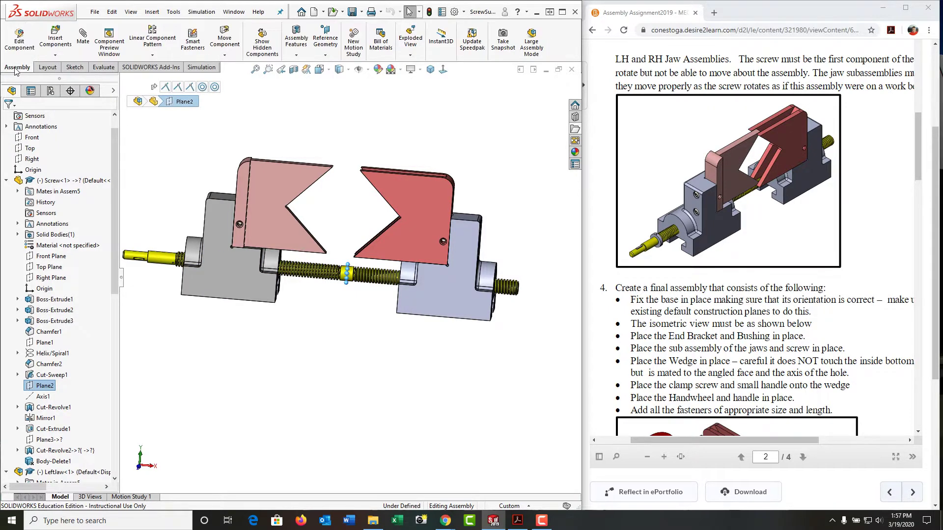
click(82, 37)
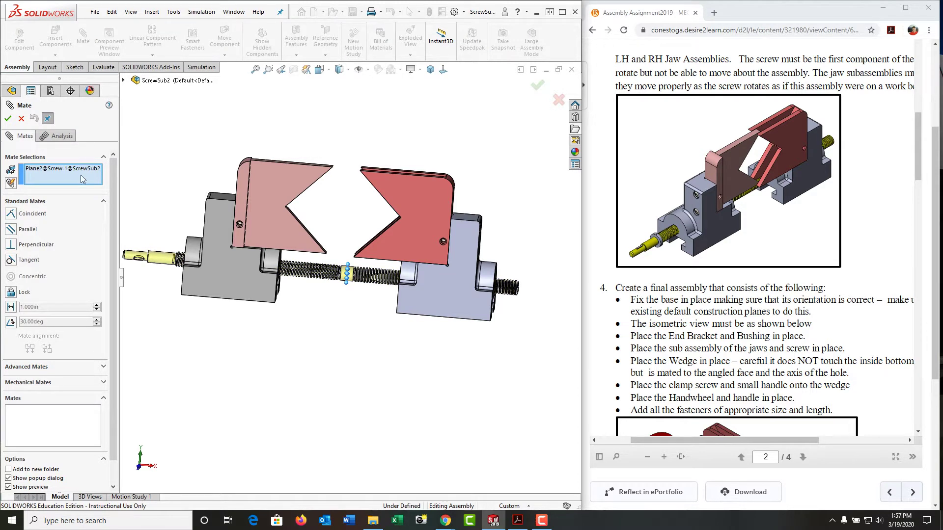
click(103, 368)
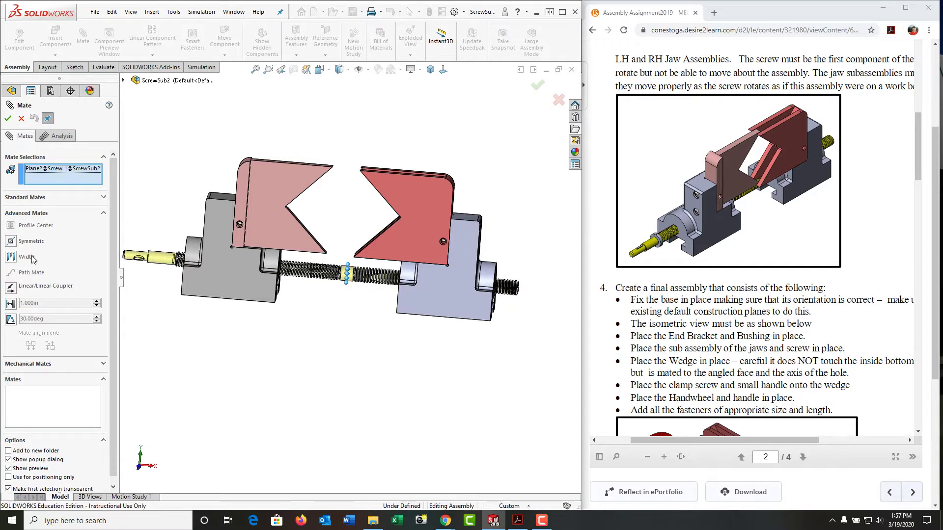
click(11, 241)
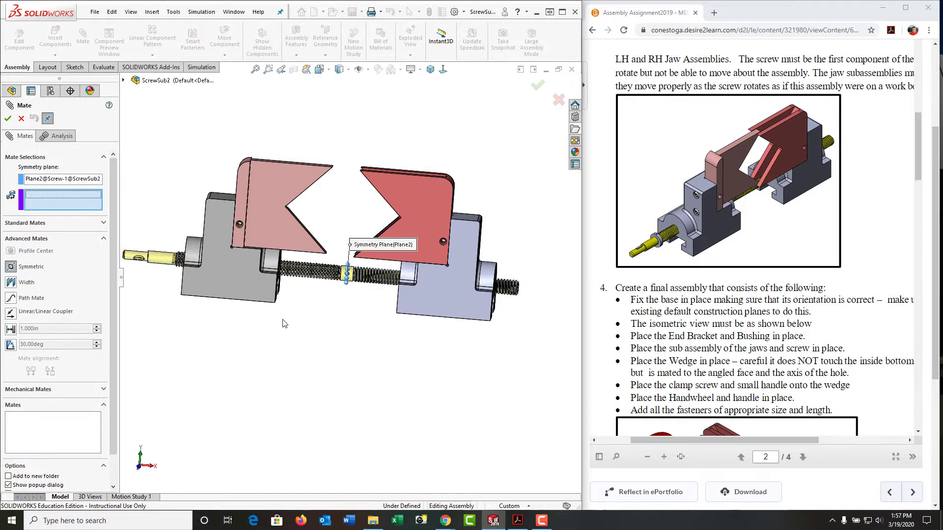
Mate the facing inner faces of the right and left jaw supports symmetrically about the screw's Plane2, and finish mating.
middle_drag(283, 323, 157, 236)
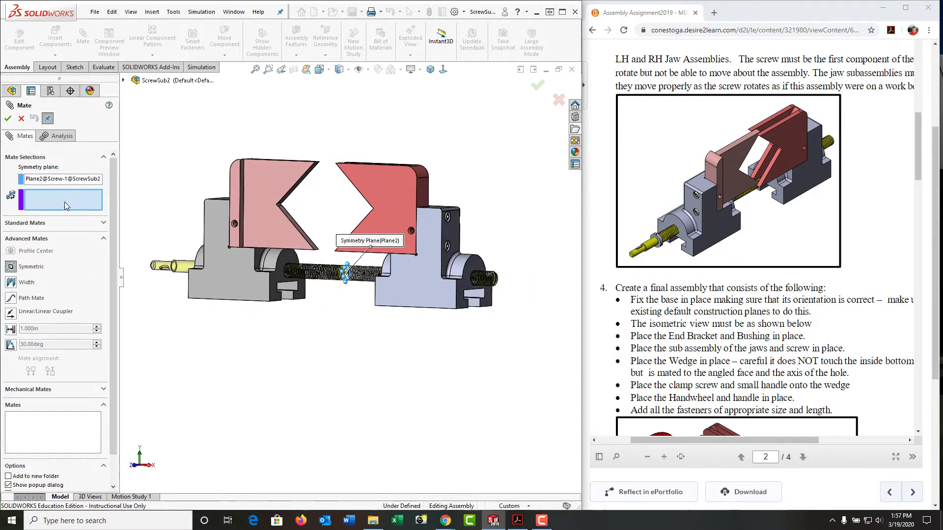
click(273, 284)
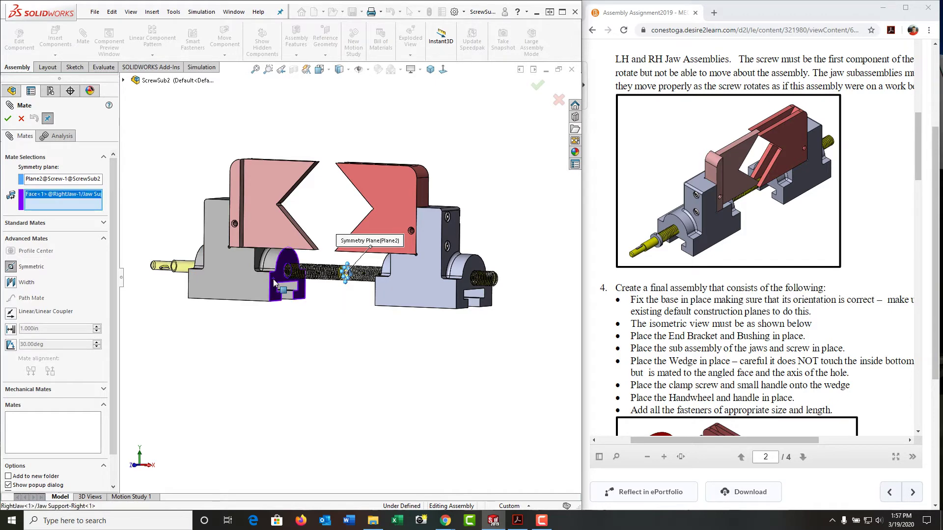
middle_drag(274, 283, 390, 287)
click(392, 287)
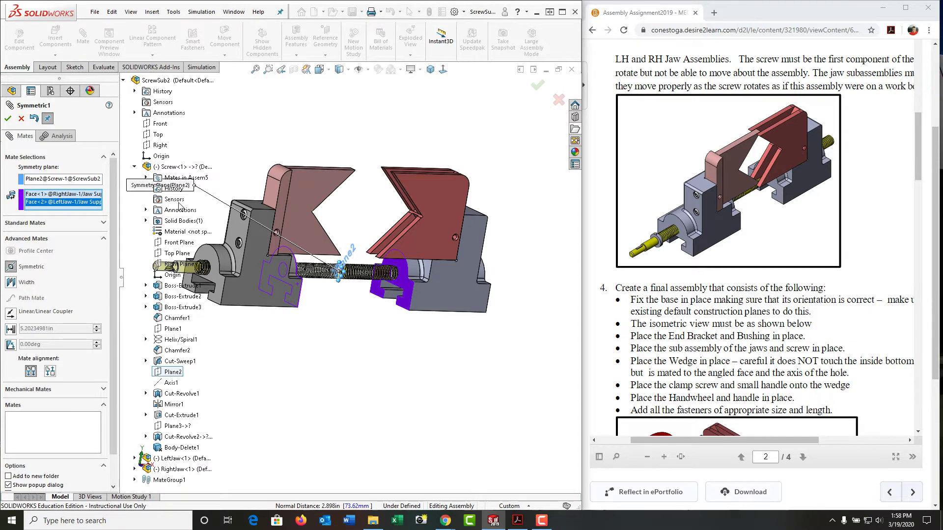
middle_drag(179, 203, 33, 107)
click(8, 118)
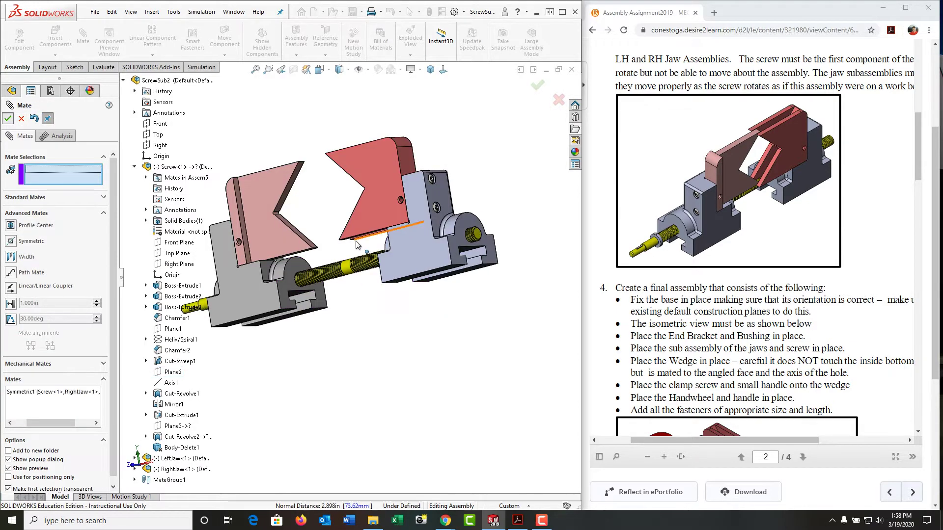
drag(443, 297, 408, 284)
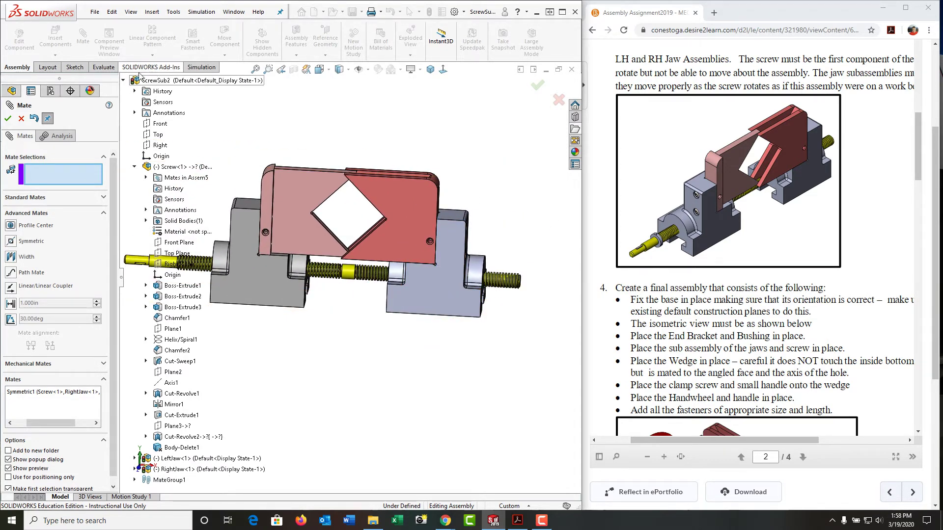
click(21, 120)
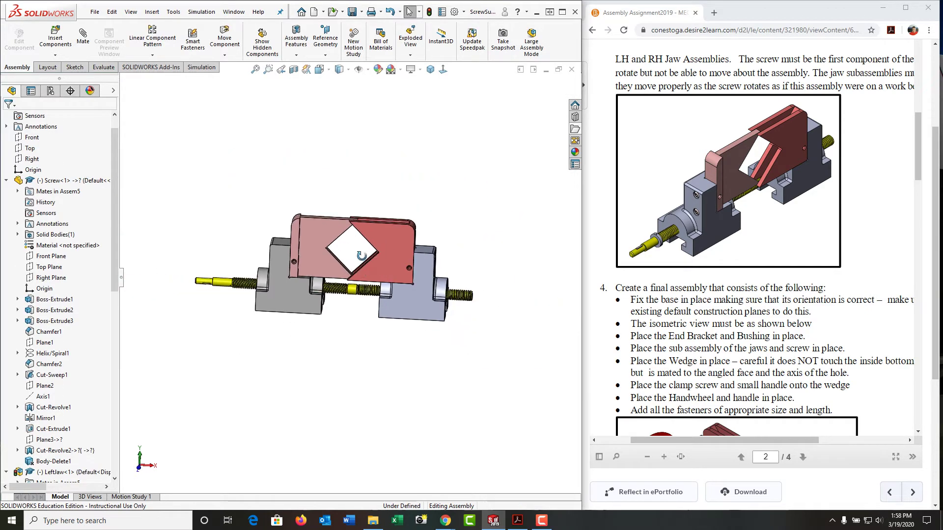
Slide the right jaw support outward along the screw to test the symmetric motion, and try moving the screw by its smooth end.
scroll(350, 268, down, 2)
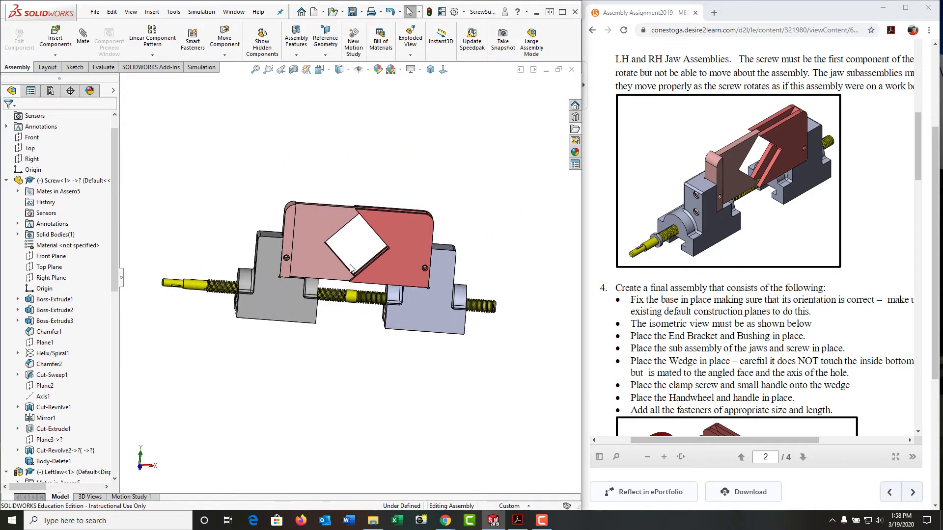
scroll(351, 268, down, 1)
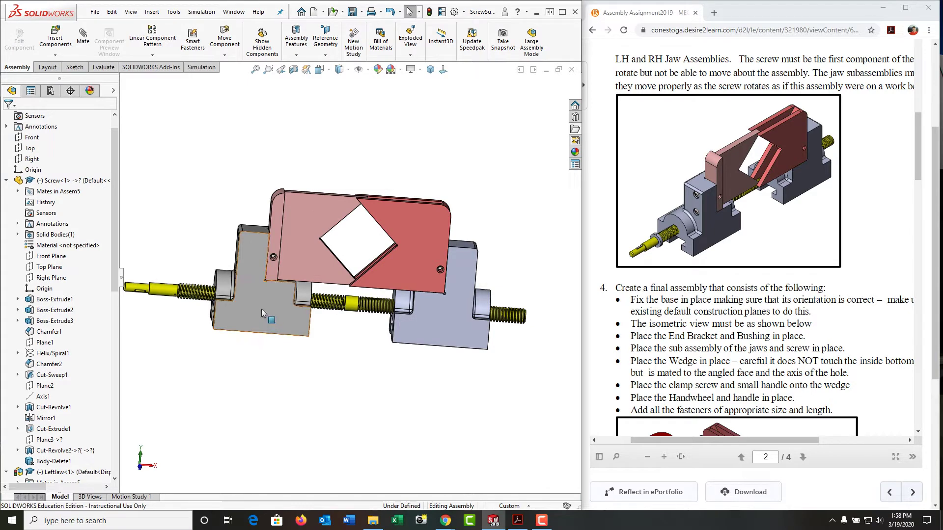
mouse_move(261, 308)
mouse_down()
mouse_move(369, 332)
mouse_move(261, 323)
mouse_move(334, 322)
mouse_move(243, 311)
mouse_up()
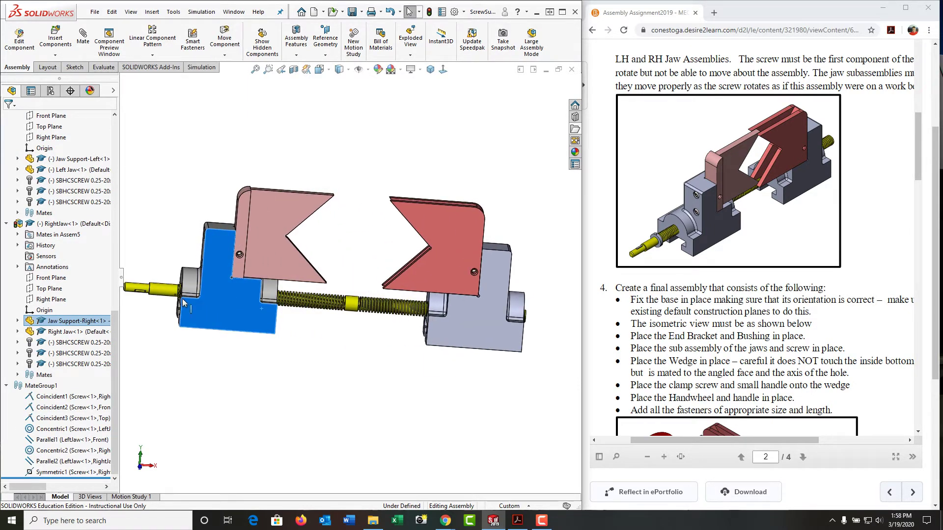
click(168, 288)
drag(169, 289, 173, 343)
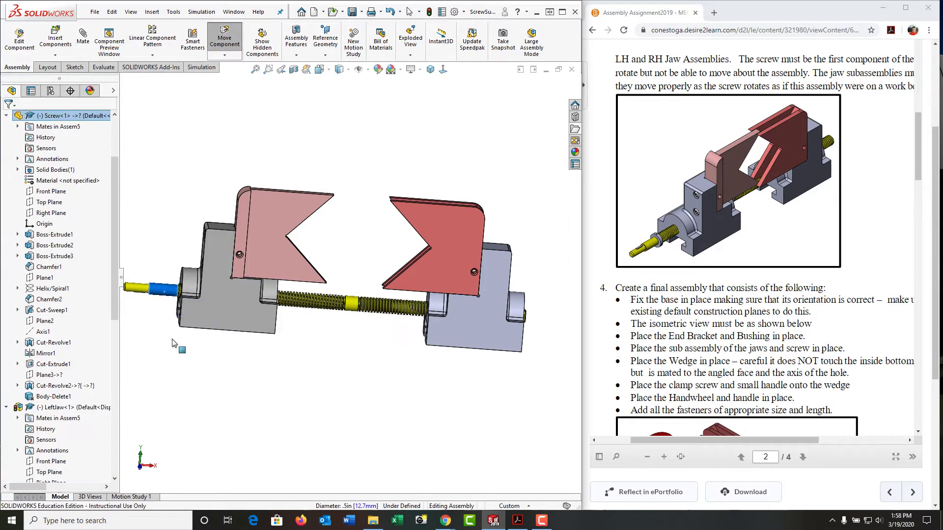
key(Escape)
Slide the two jaw supports toward each other along the screw until only a tiny diamond opening remains between the jaws.
drag(220, 323, 255, 317)
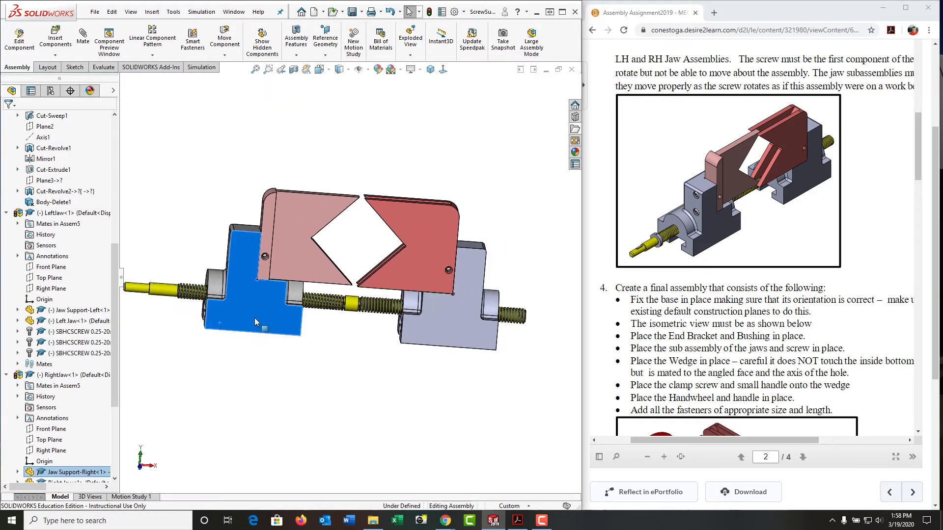
click(355, 340)
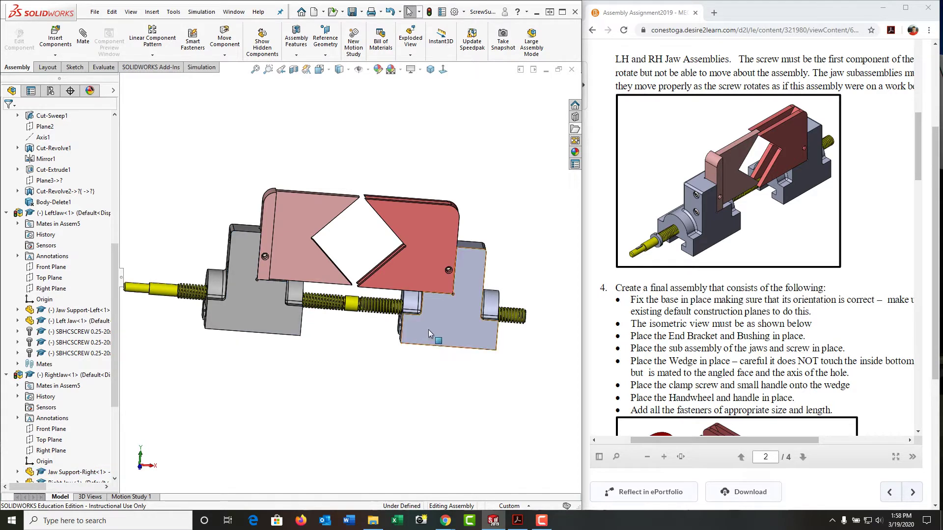
drag(428, 329, 394, 329)
scroll(375, 264, down, 5)
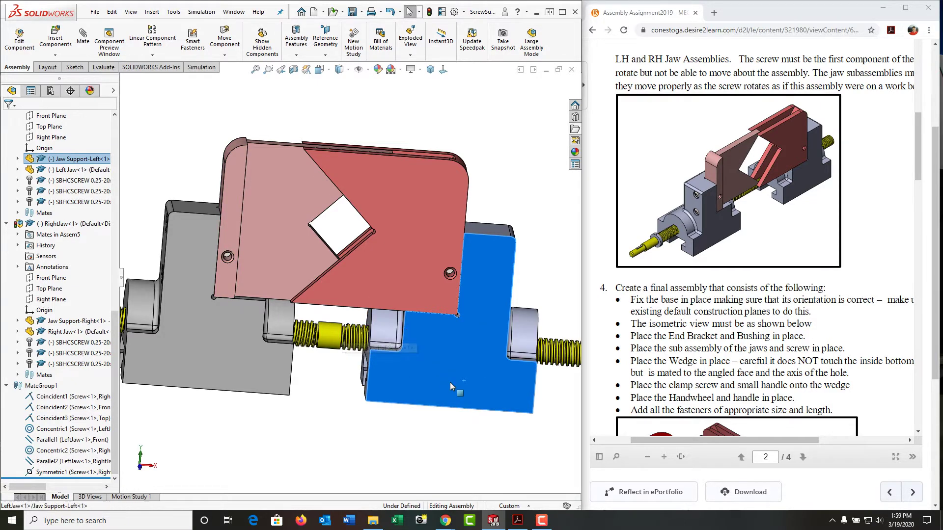
drag(450, 382, 442, 382)
middle_drag(442, 382, 391, 351)
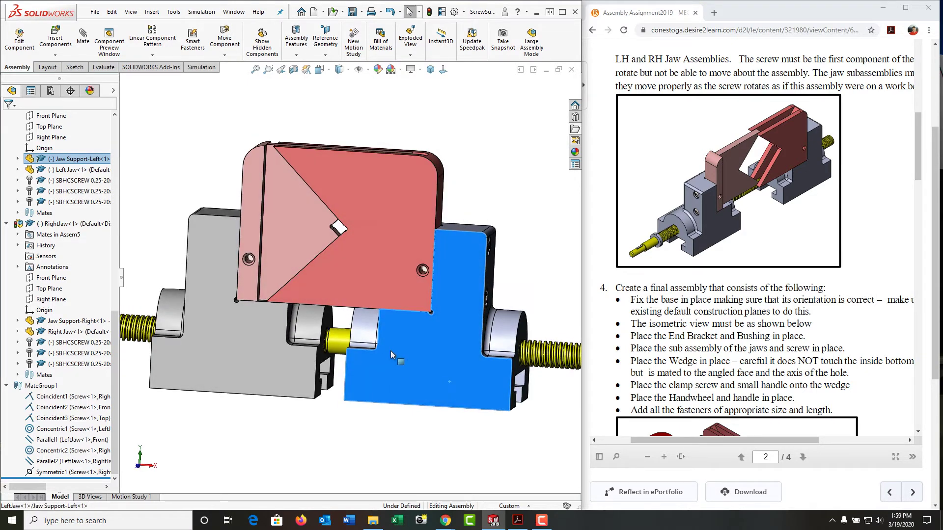
scroll(393, 346, down, 2)
scroll(394, 346, up, 4)
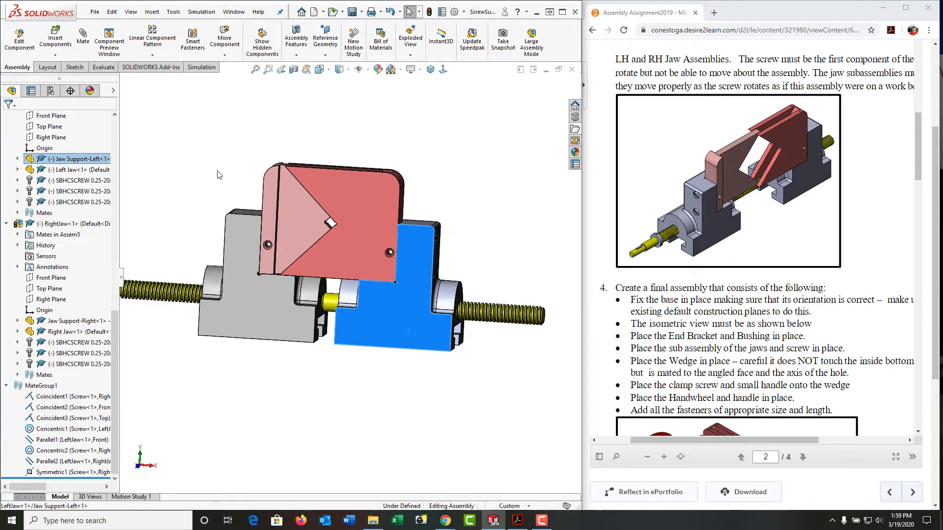
click(373, 382)
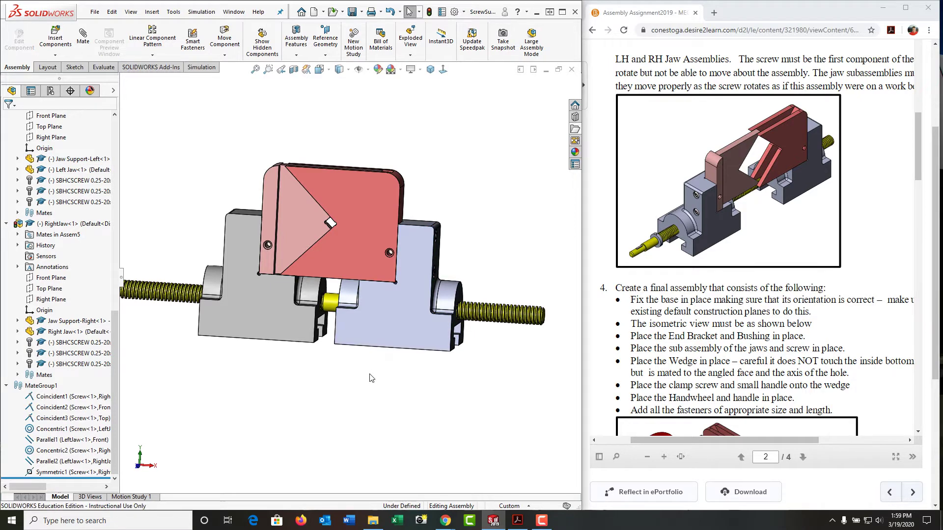
Slide the left jaw support outward and inspect the screw's smooth middle section between the two threads.
drag(370, 337, 423, 343)
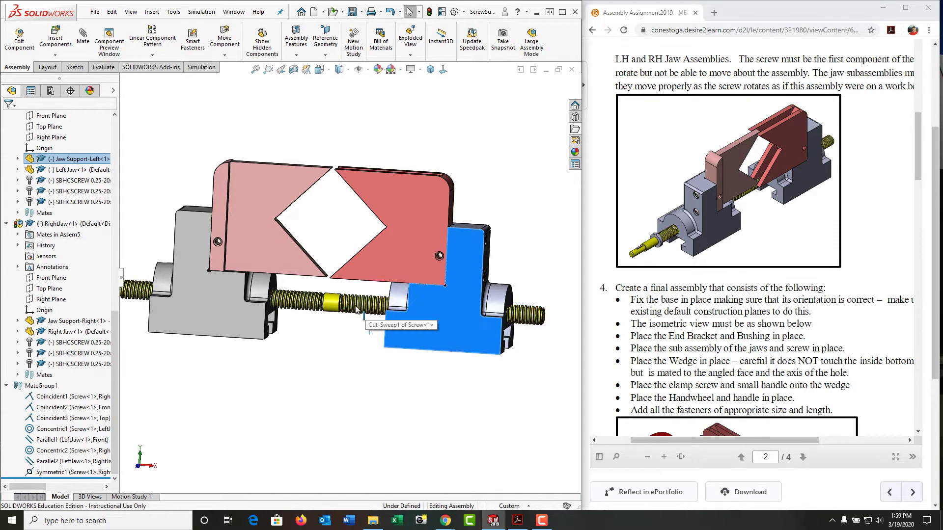
scroll(340, 306, down, 3)
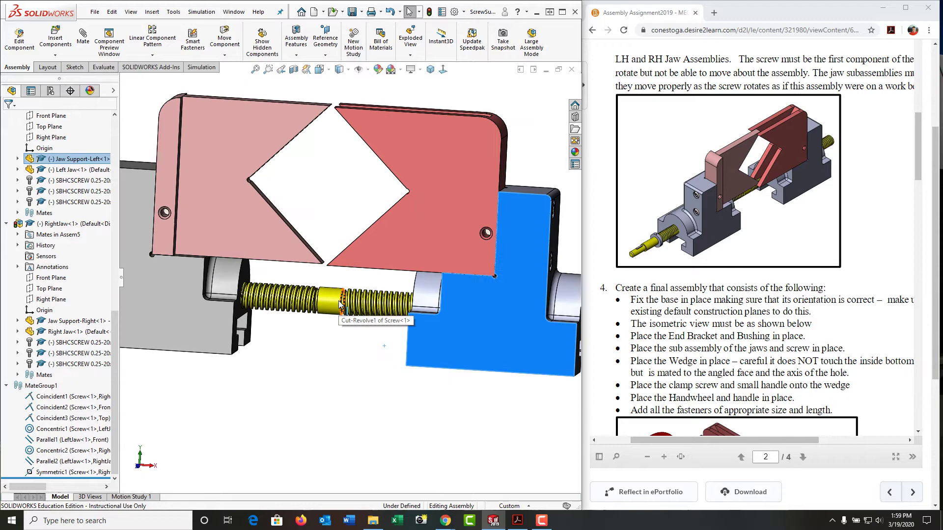
scroll(344, 307, down, 2)
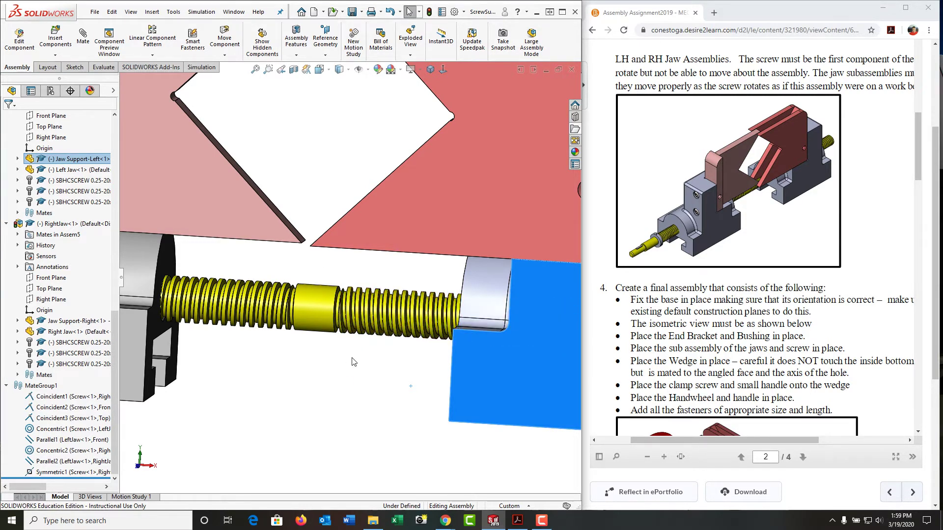
key(f)
middle_drag(324, 260, 317, 267)
Bring the jaws nearly closed and add a coincident mate between the right jaw's recess step face and the left jaw's tip edge.
drag(373, 246, 338, 252)
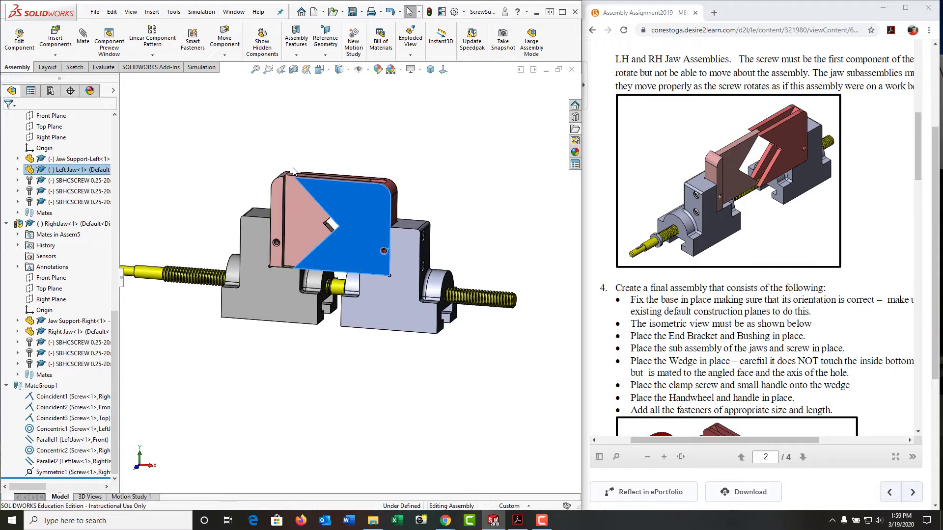
scroll(319, 186, down, 5)
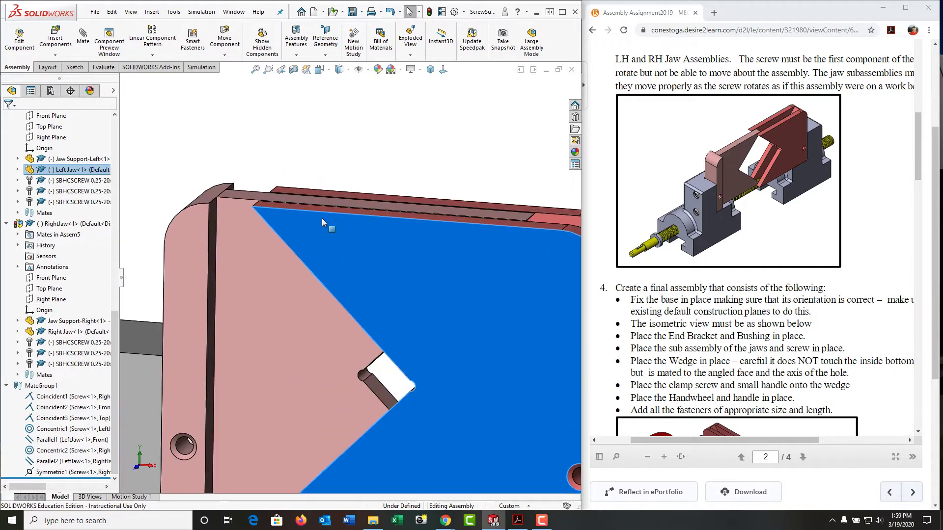
click(213, 216)
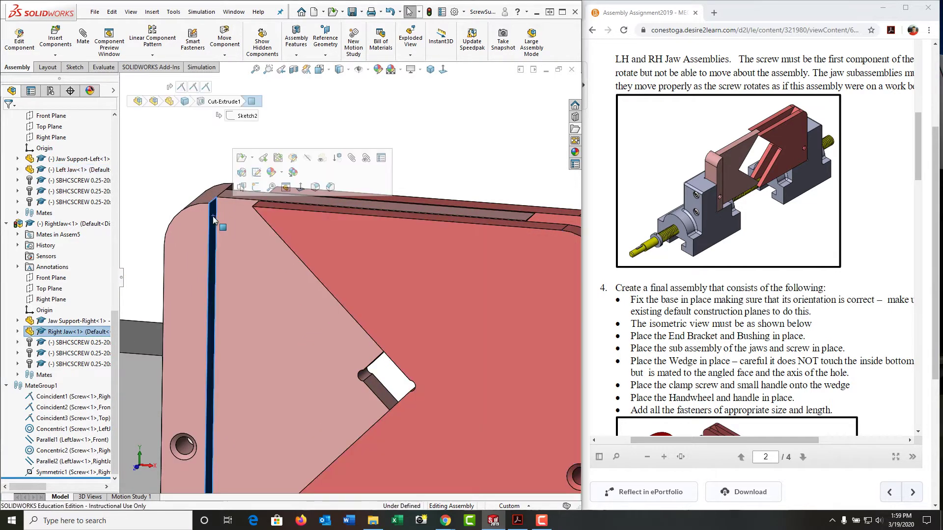
mouse_move(257, 217)
ctrl+middle_down()
mouse_move(312, 220)
mouse_move(326, 209)
ctrl+middle_up()
ctrl+click(326, 208)
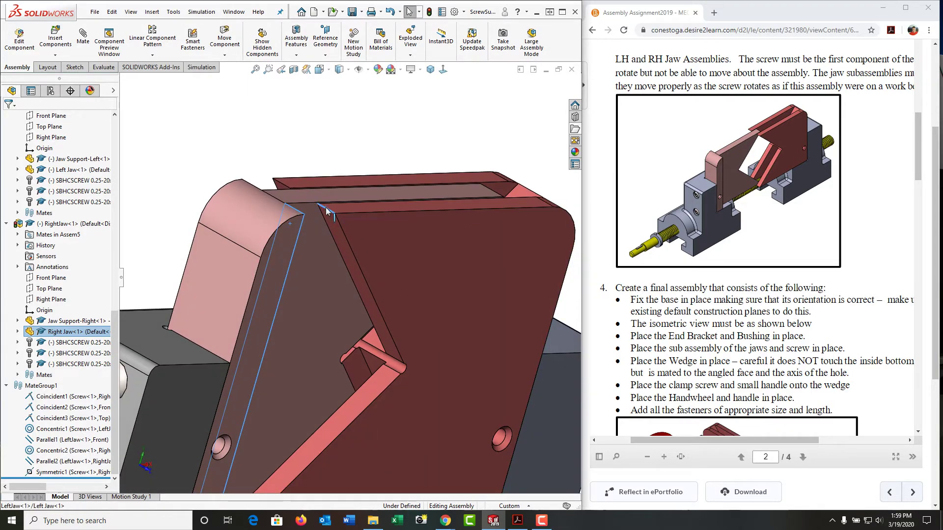
click(354, 199)
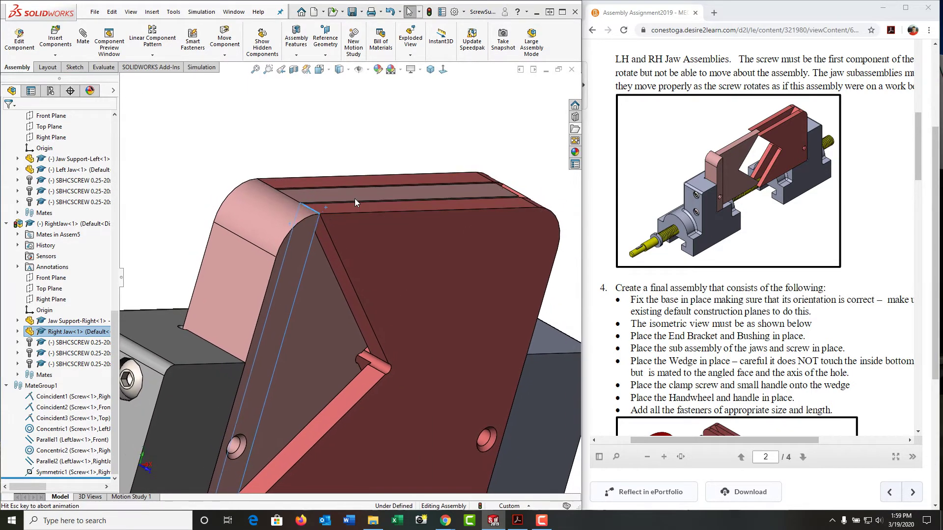
Examine the gap between the two jaw supports around the screw's smooth middle section with the jaws closed.
scroll(370, 296, up, 3)
middle_drag(370, 296, 309, 252)
scroll(384, 435, down, 1)
middle_drag(385, 436, 357, 402)
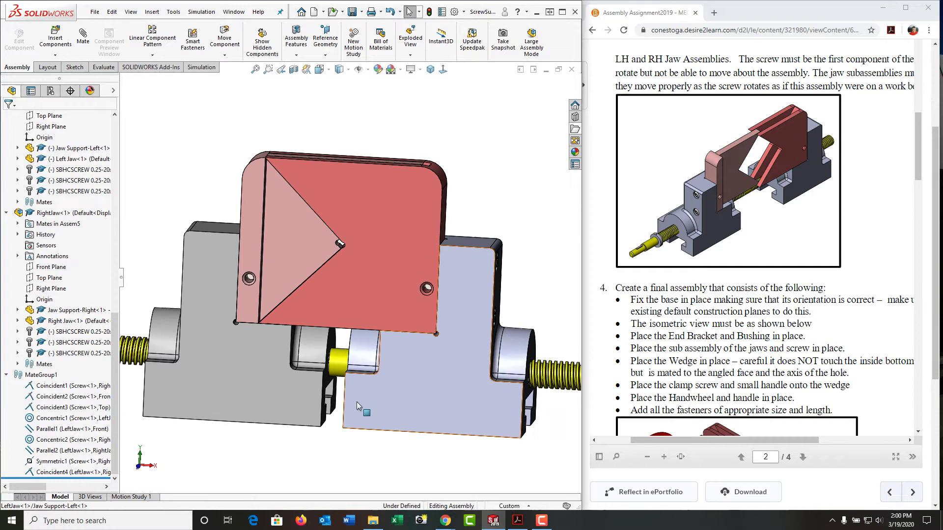
scroll(355, 399, down, 3)
scroll(347, 378, down, 2)
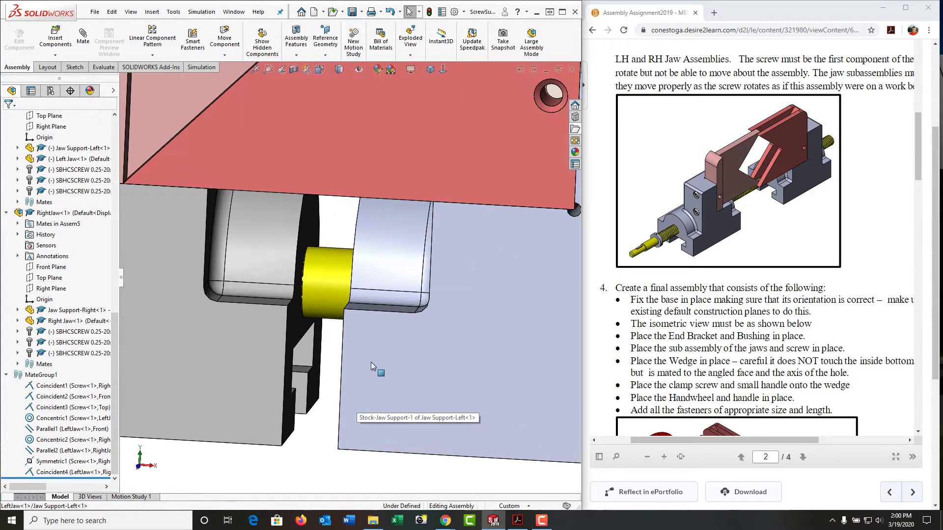
mouse_move(379, 380)
middle_down()
mouse_move(383, 362)
mouse_move(392, 371)
mouse_move(378, 378)
middle_up()
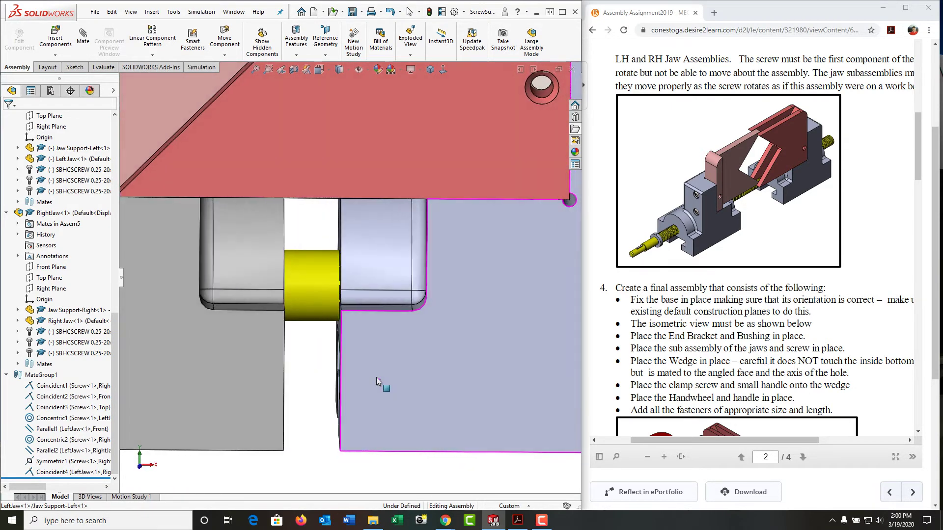
Make the left jaw support transparent and examine where the screw's smooth middle section meets the thread inside it.
scroll(323, 283, down, 2)
middle_drag(322, 282, 293, 248)
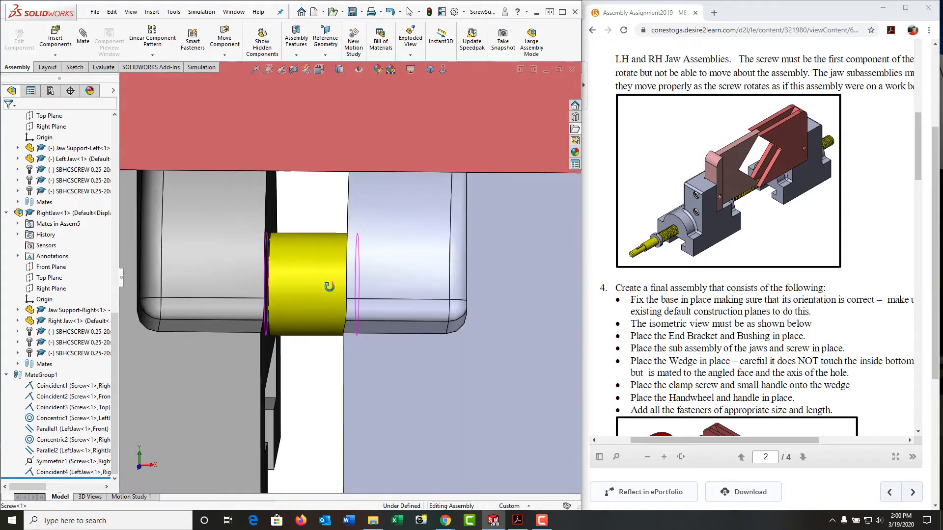
right_click(367, 270)
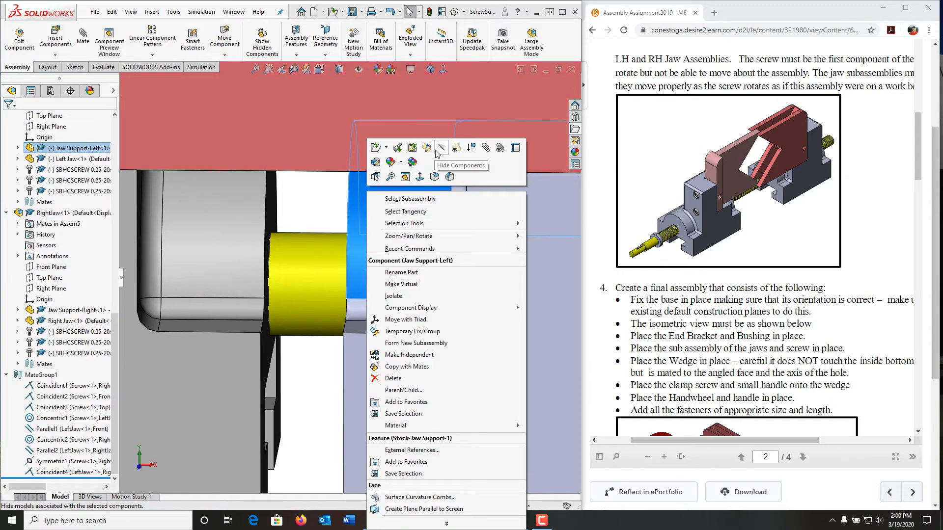
click(455, 149)
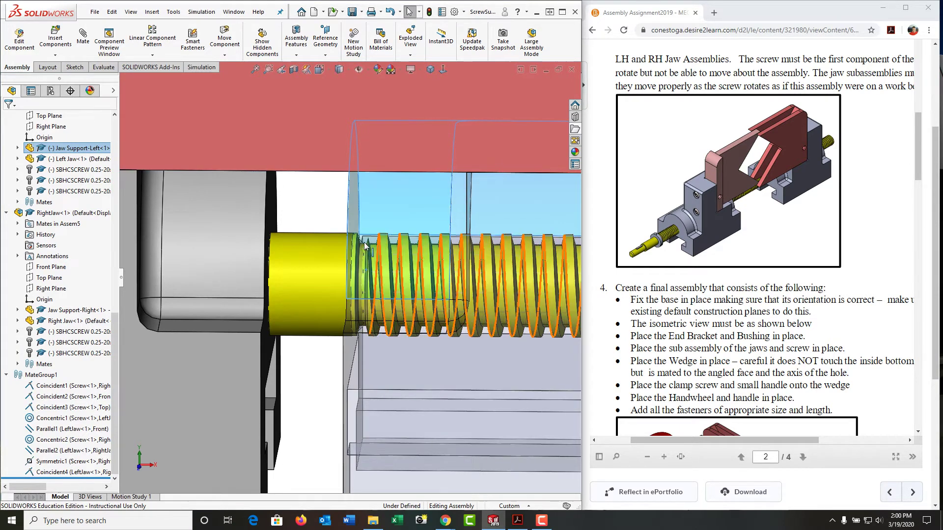
scroll(357, 247, up, 6)
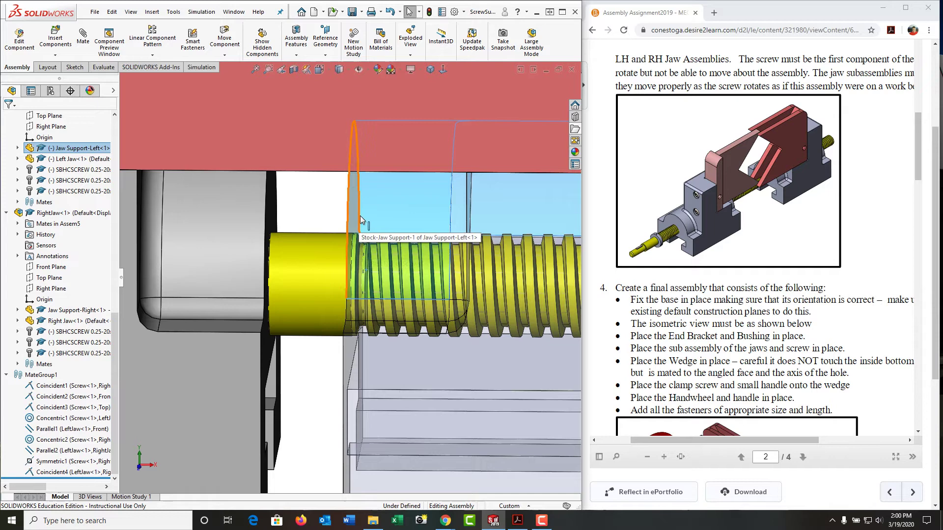
scroll(369, 212, up, 1)
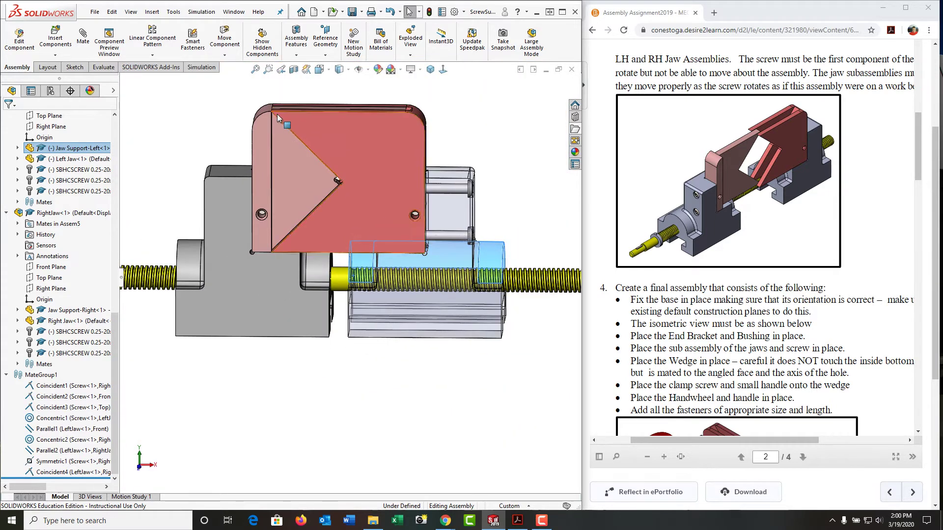
scroll(388, 293, down, 4)
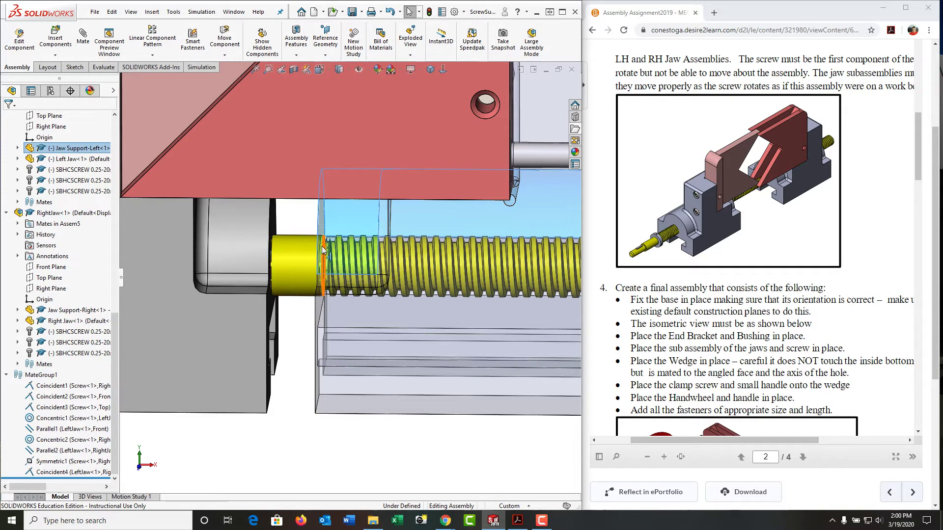
key(z)
key(z)
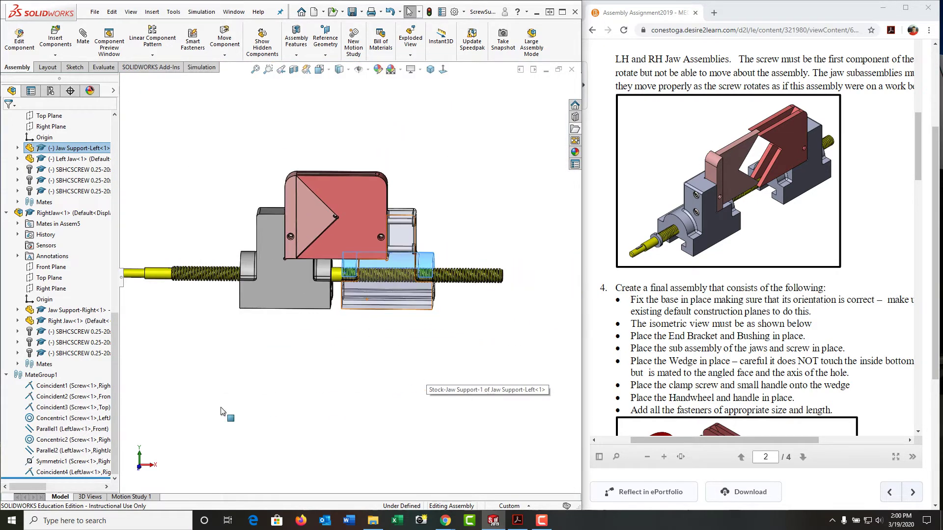
Delete the coincident mate between the left and right jaws.
right_click(85, 473)
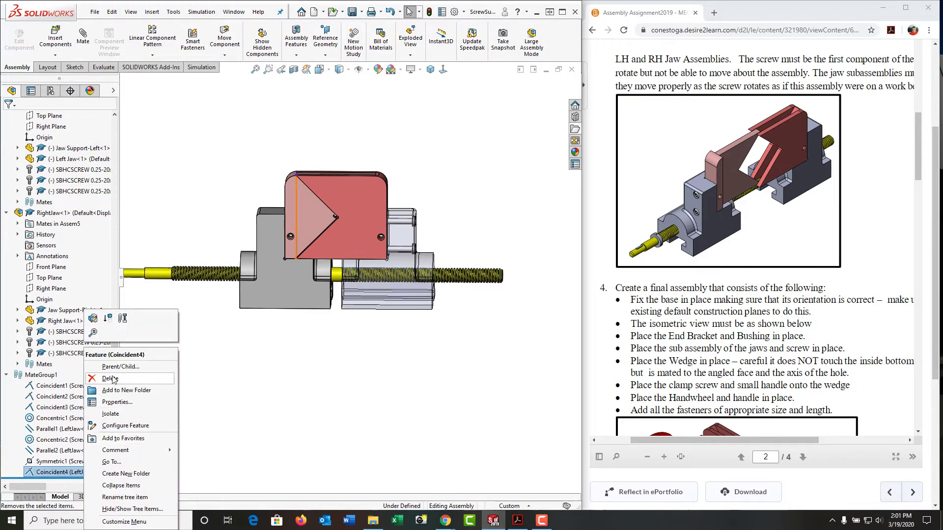
click(169, 371)
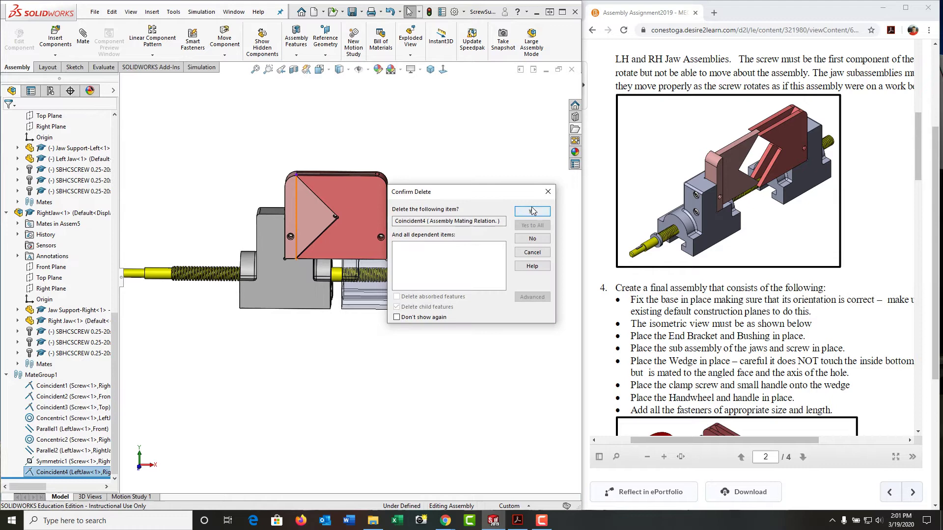
click(532, 211)
Slide the left jaw support outward along the screw and make it opaque again.
drag(399, 299, 444, 299)
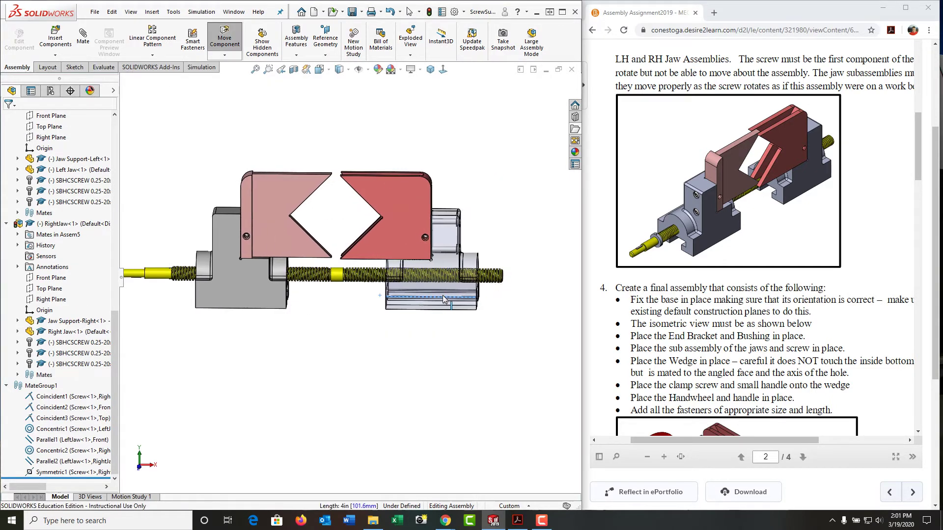
click(443, 299)
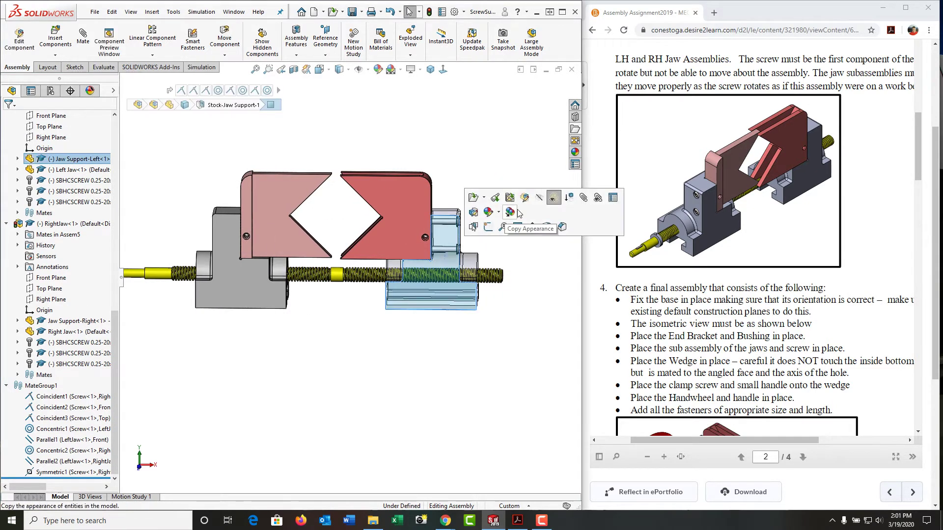
click(331, 312)
Measure the length of the screw's smooth middle section between its two circular end edges.
scroll(338, 268, down, 5)
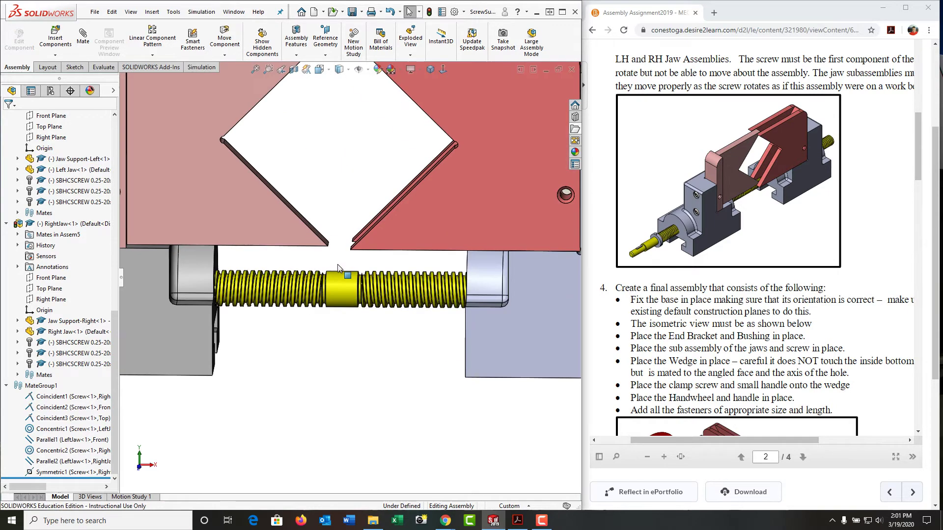
scroll(338, 268, down, 3)
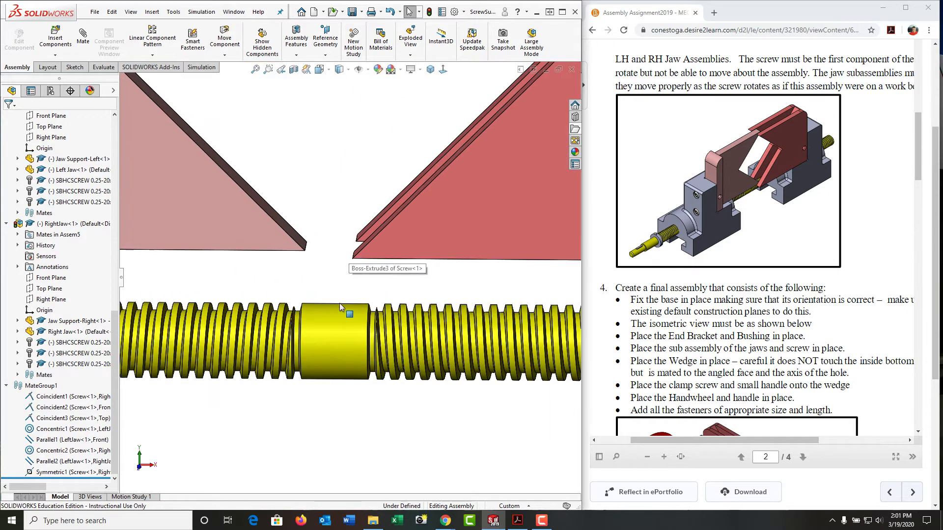
click(110, 69)
click(139, 35)
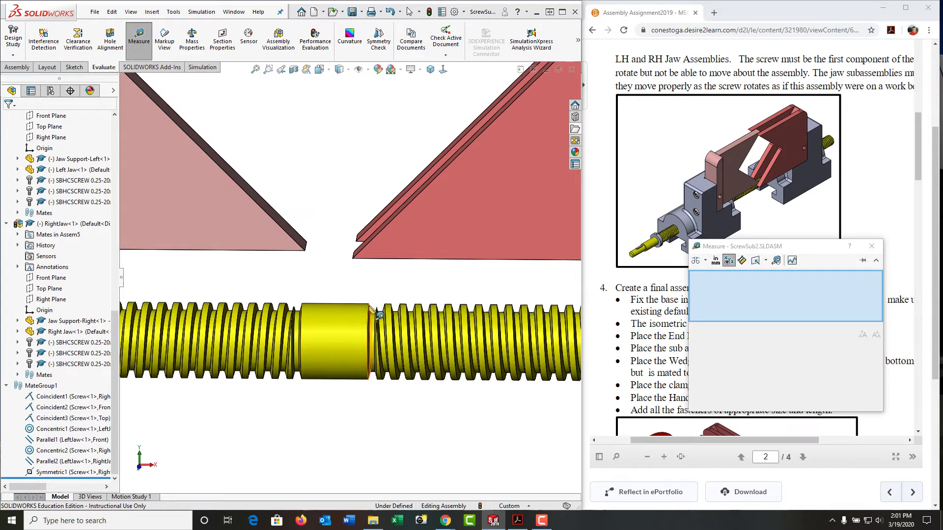
click(370, 312)
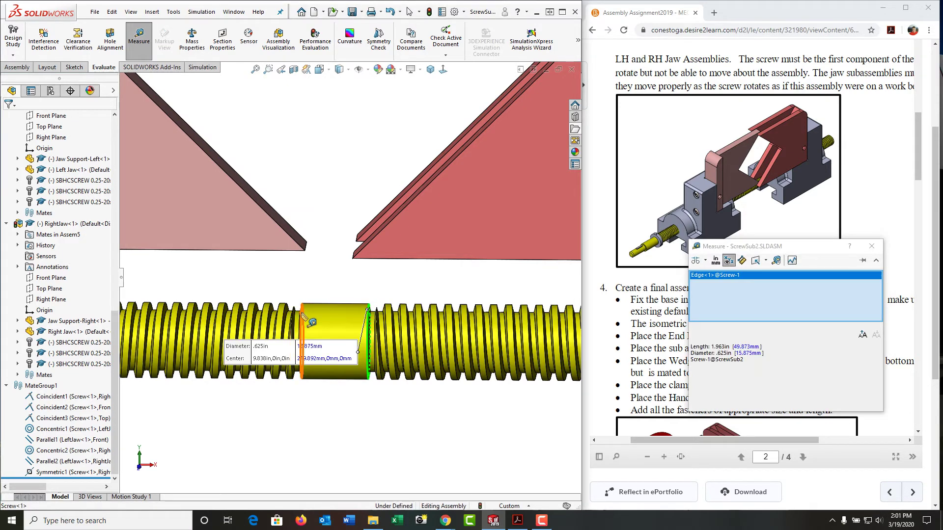
click(302, 317)
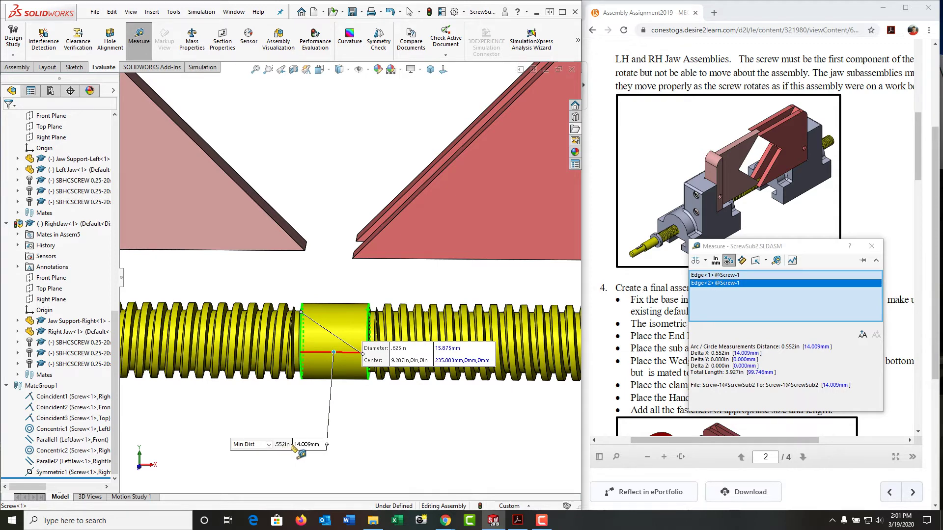
click(140, 40)
scroll(336, 176, up, 5)
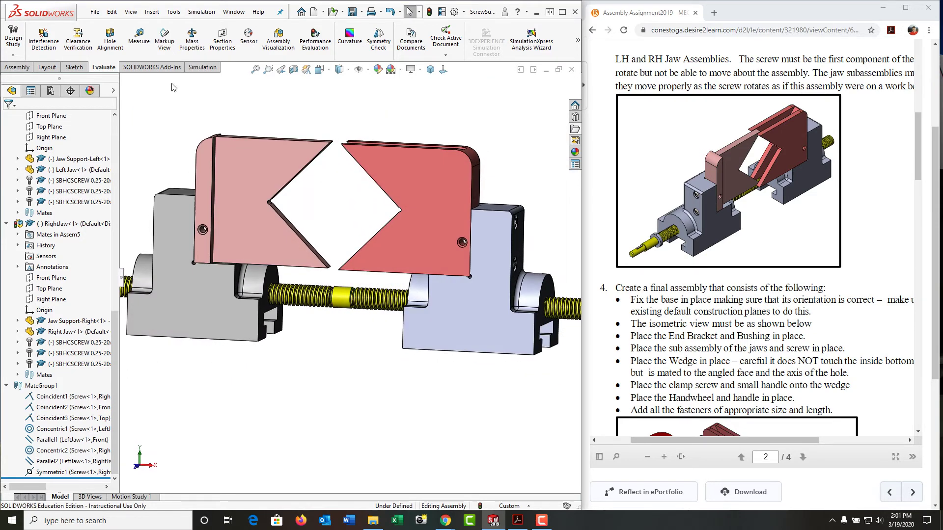
Set up a 0.552 in distance mate between the facing inner end faces of the right and left jaw supports.
click(26, 69)
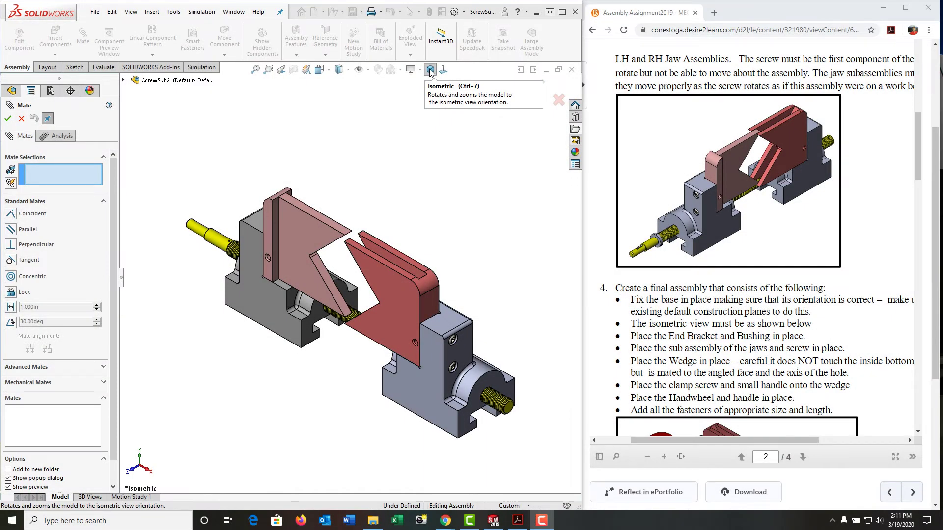
click(430, 71)
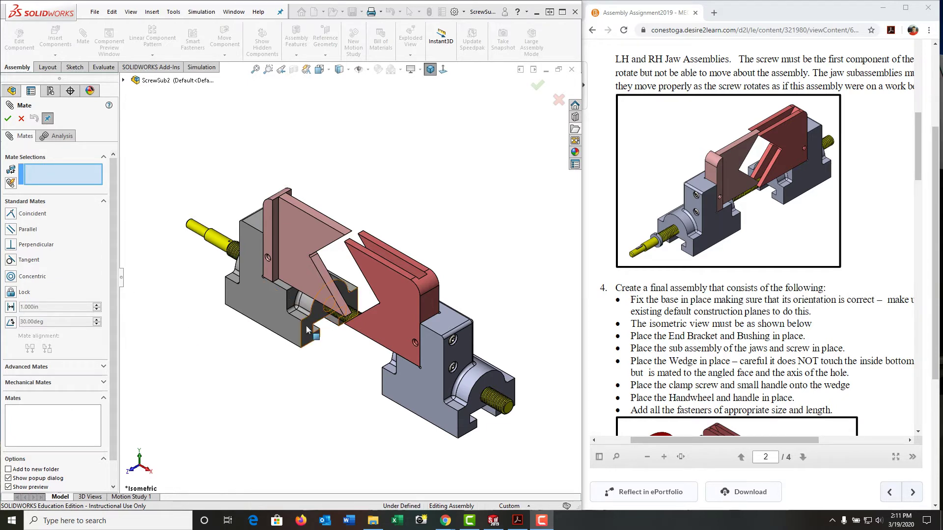
click(15, 310)
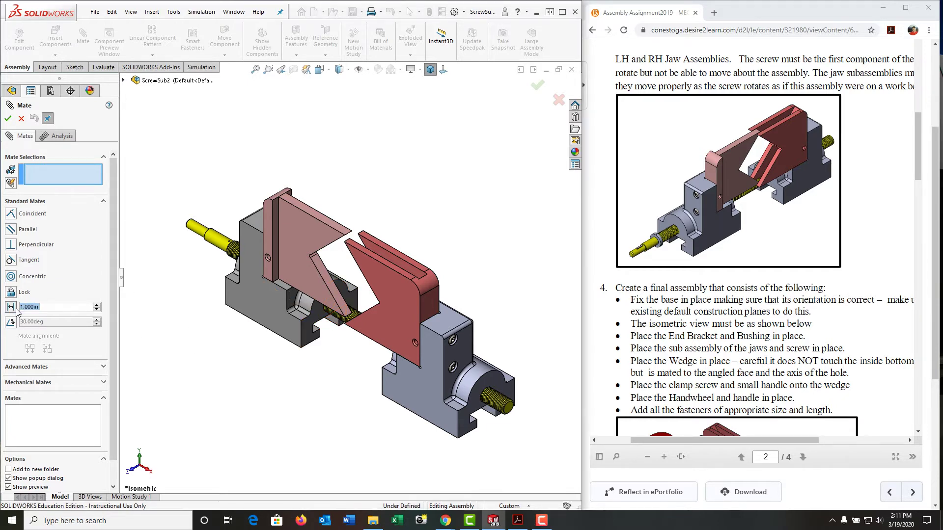
click(307, 338)
middle_drag(307, 338, 413, 318)
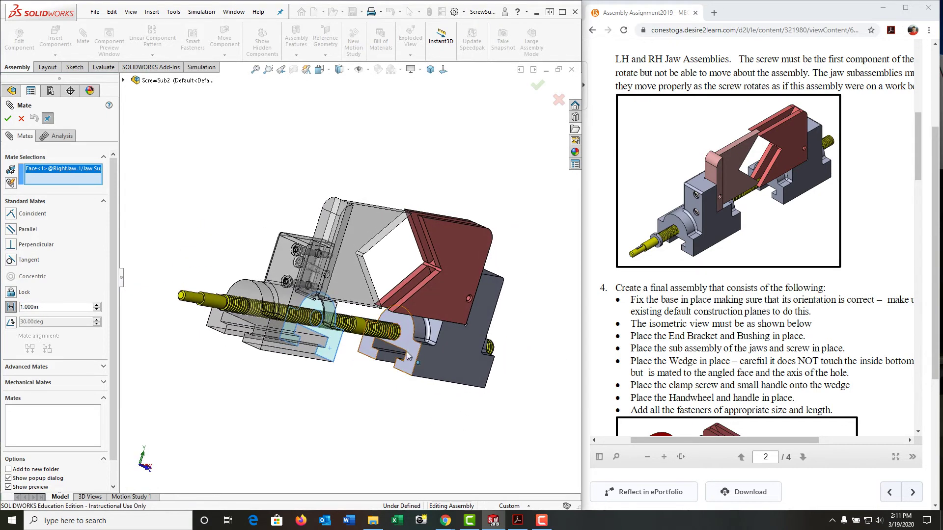
click(407, 356)
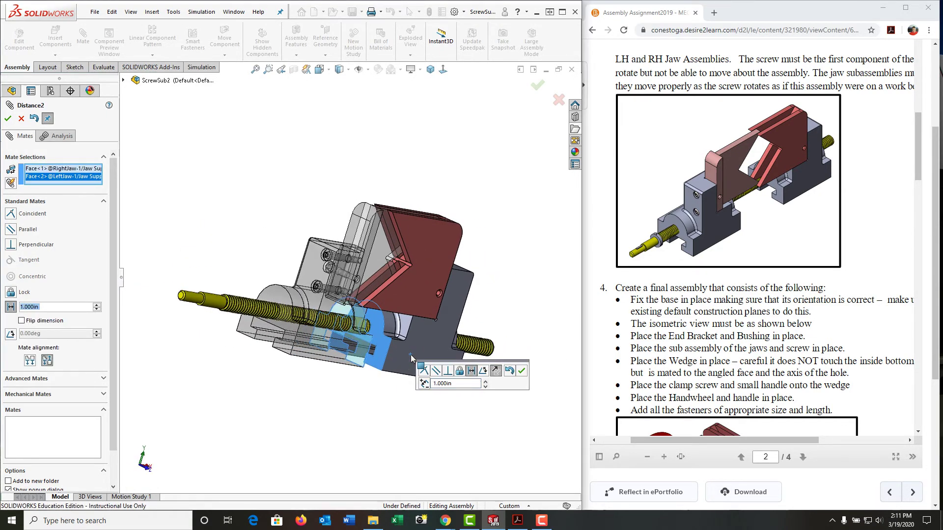
click(426, 383)
key(BackSpace)
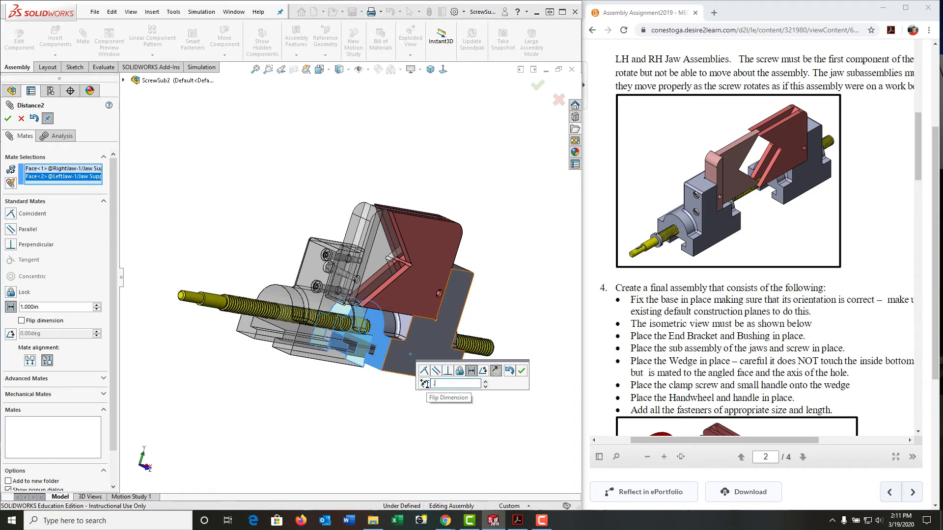
text(.552)
key(Return)
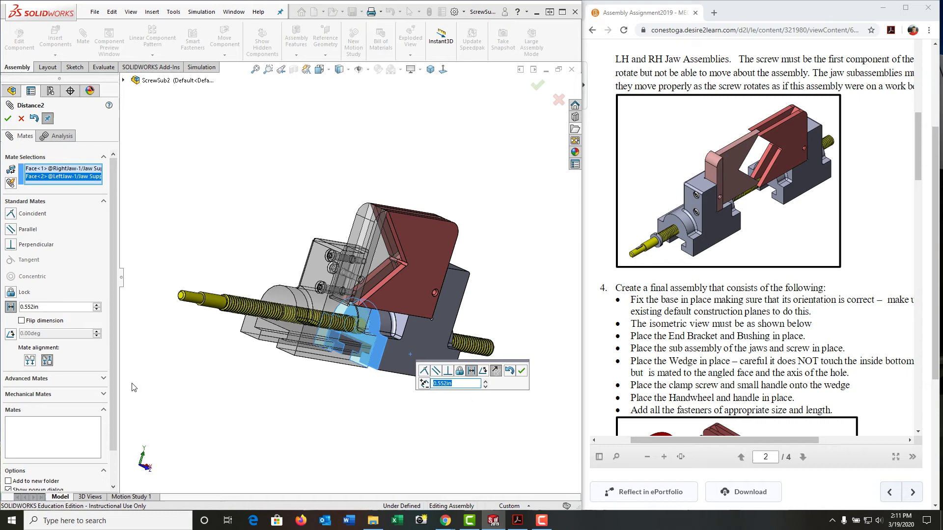
Turn the distance mate into a limit mate with a maximum of 6.00 in and accept it.
click(103, 379)
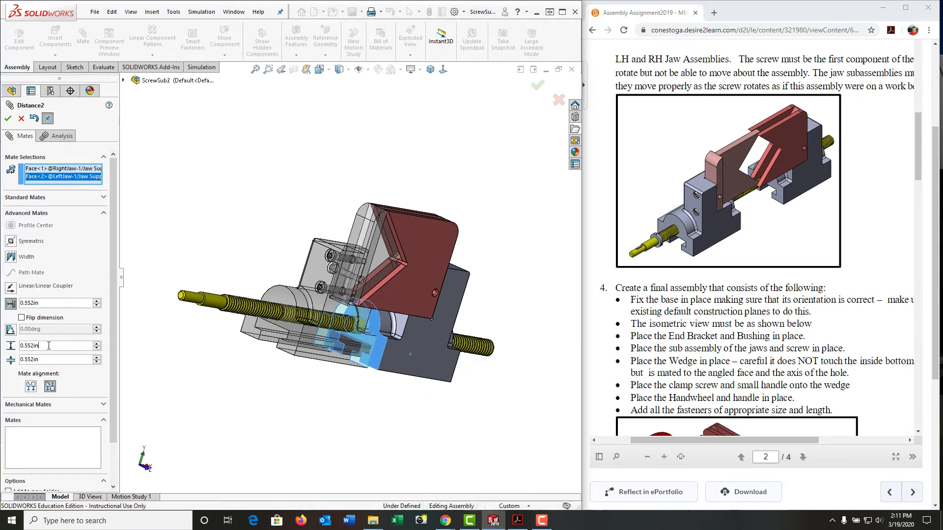
drag(49, 345, 5, 349)
text(6.0)
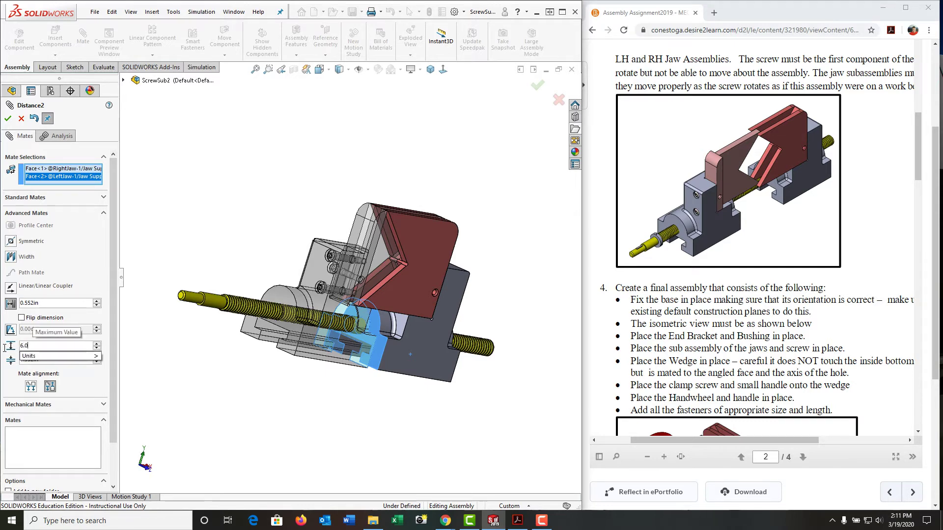
key(Return)
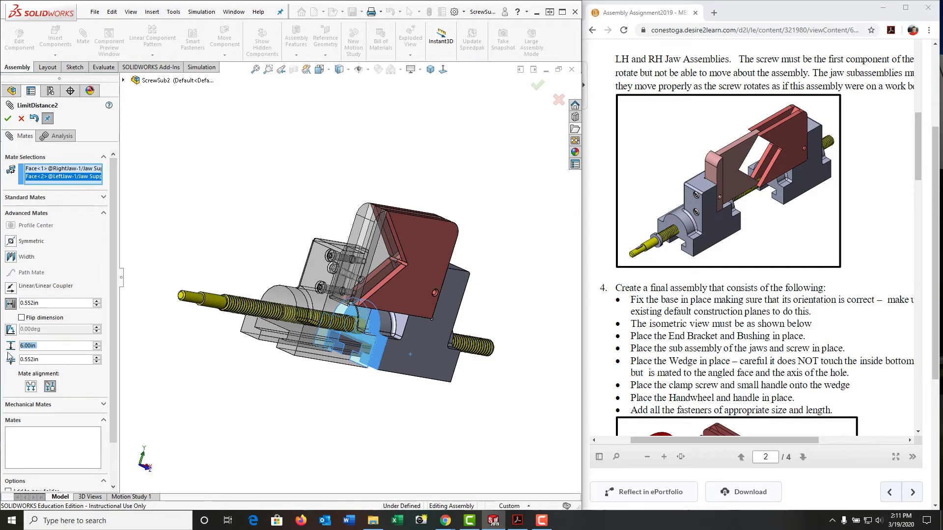
click(7, 118)
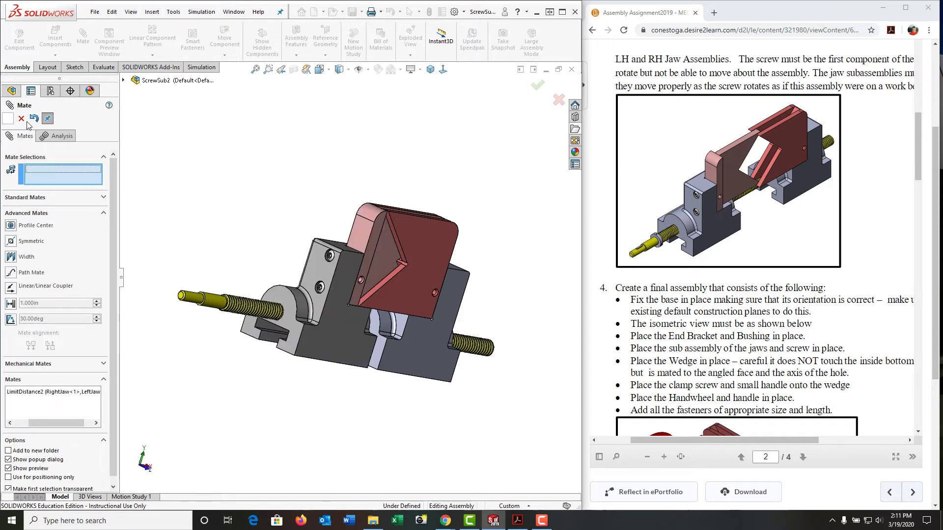
click(22, 119)
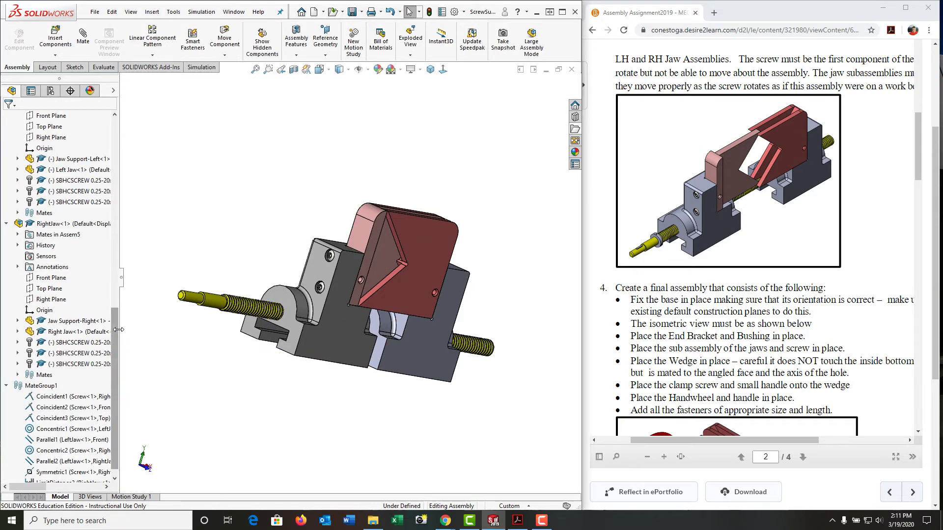
Slide the left jaw support outward along the screw to test the jaws' travel under the limit distance mate.
scroll(116, 336, down, 1)
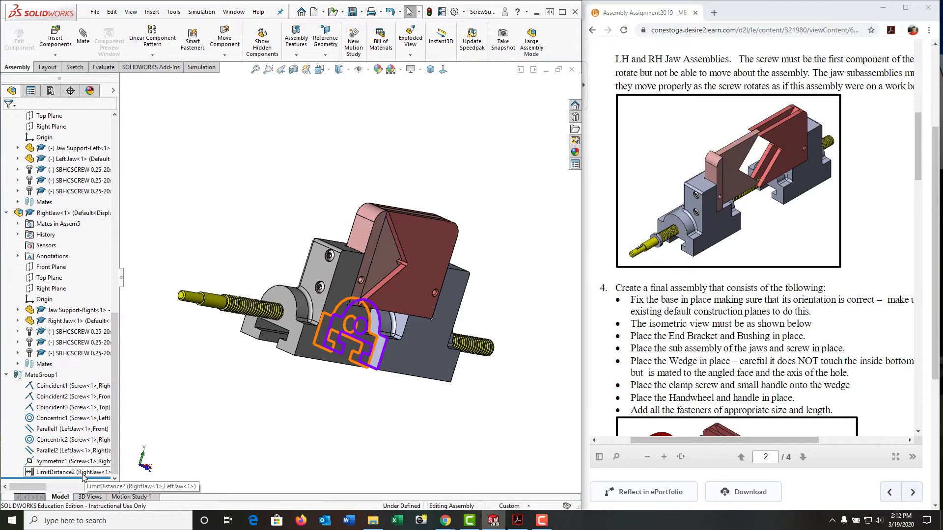
middle_drag(399, 399, 332, 385)
drag(408, 356, 550, 377)
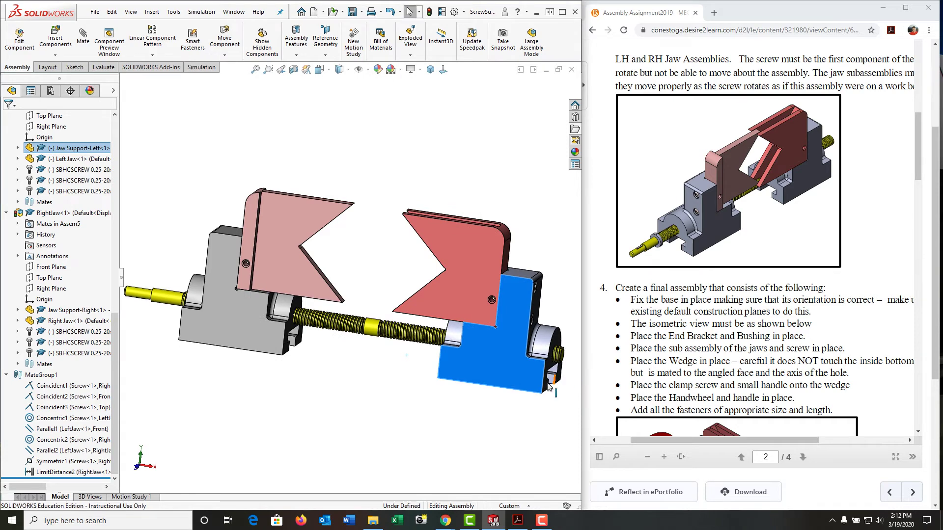
scroll(497, 381, down, 2)
middle_drag(497, 381, 481, 382)
scroll(505, 336, up, 3)
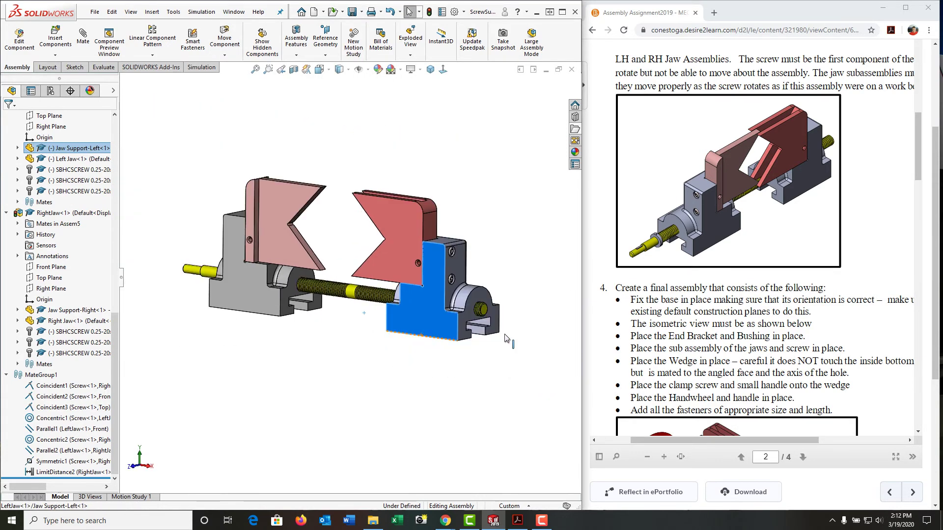
Measure the distance between the left jaw support's outer end face and the circular edge at the adjacent screw end.
scroll(509, 259, down, 3)
click(483, 303)
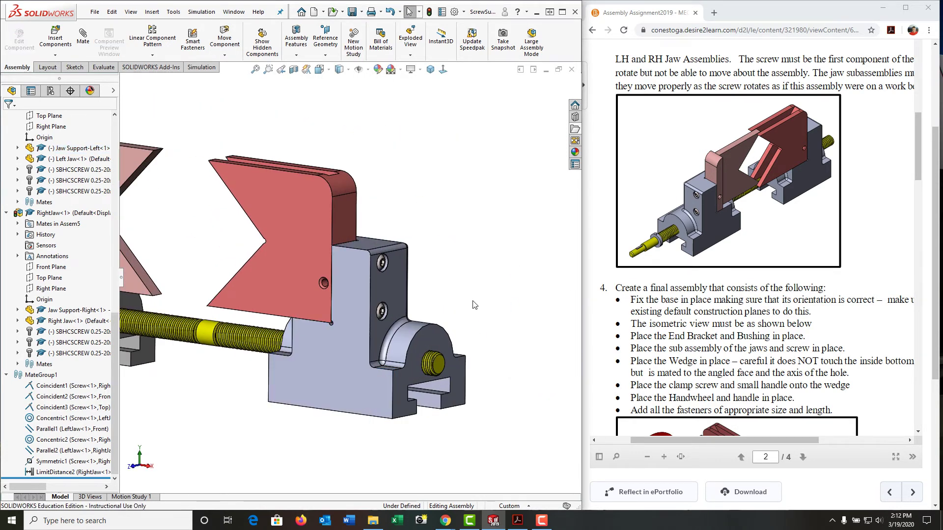
scroll(474, 305, down, 2)
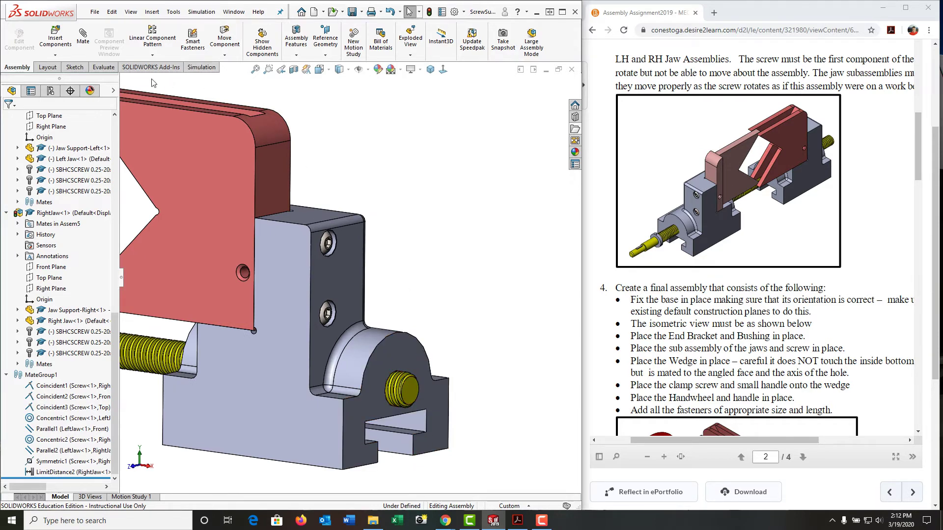
click(104, 68)
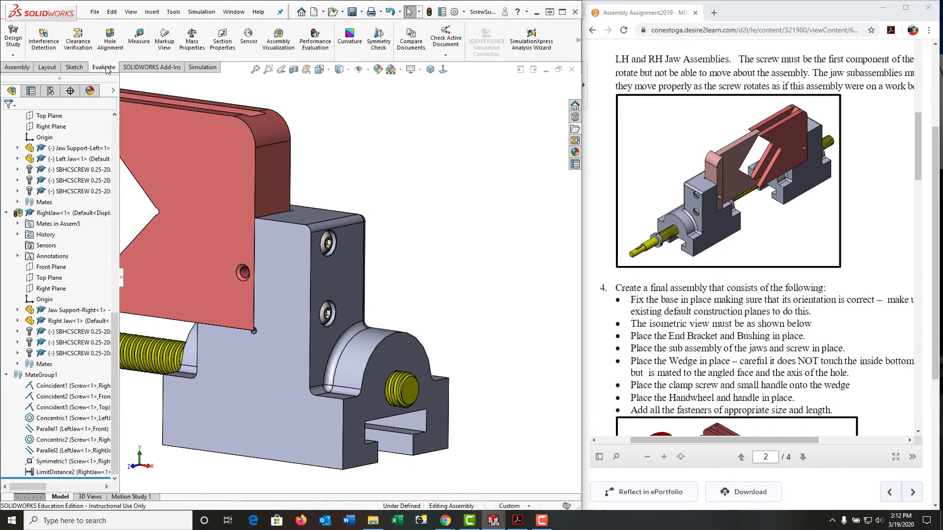
click(138, 37)
click(431, 365)
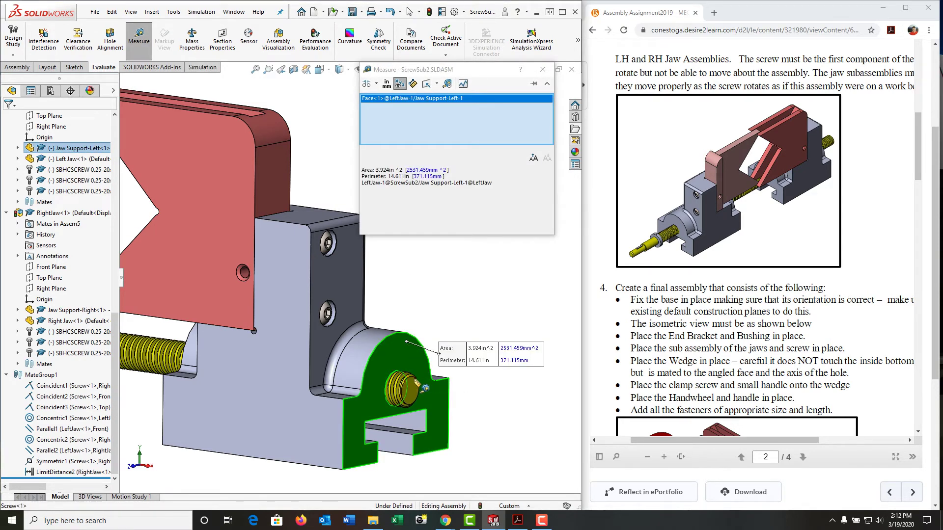
click(416, 384)
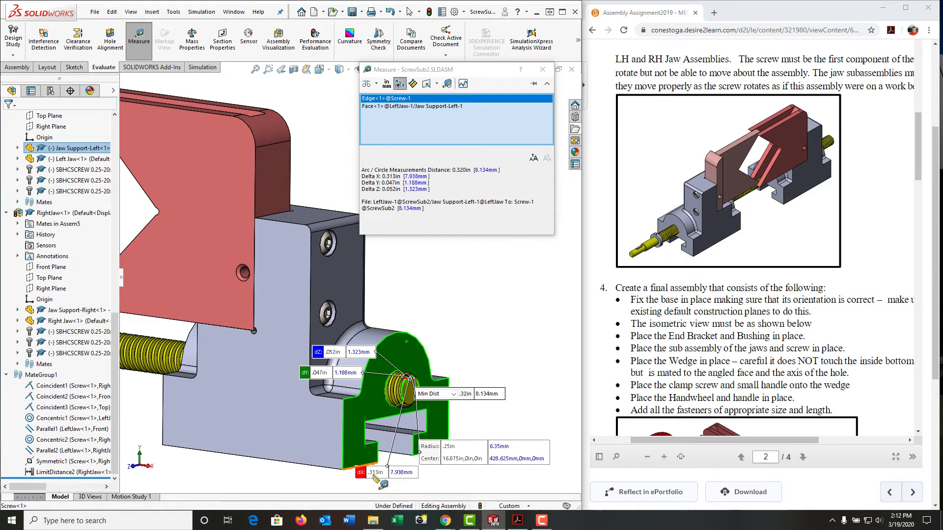
click(542, 69)
Set the maximum value of the limit distance mate between the jaw supports to 6.000+.3125+.3125 in and rebuild the assembly.
scroll(489, 246, up, 10)
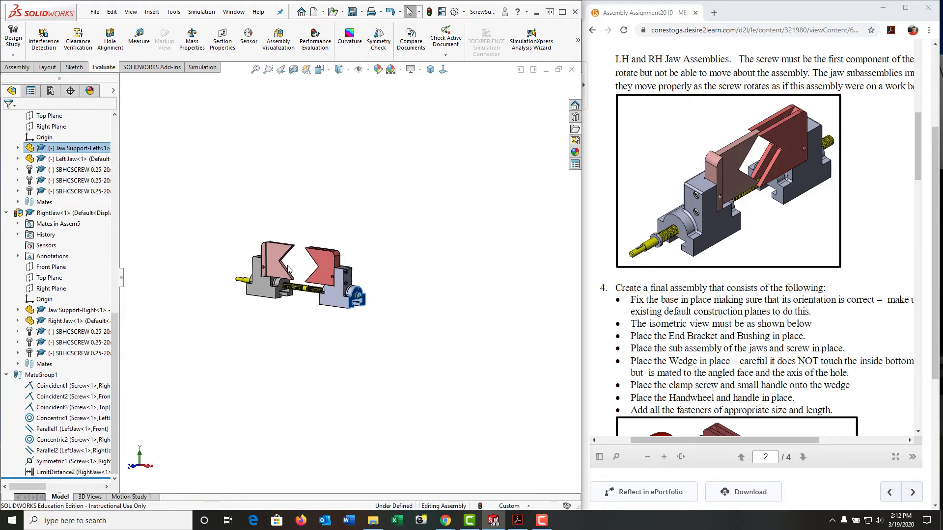
scroll(286, 266, down, 5)
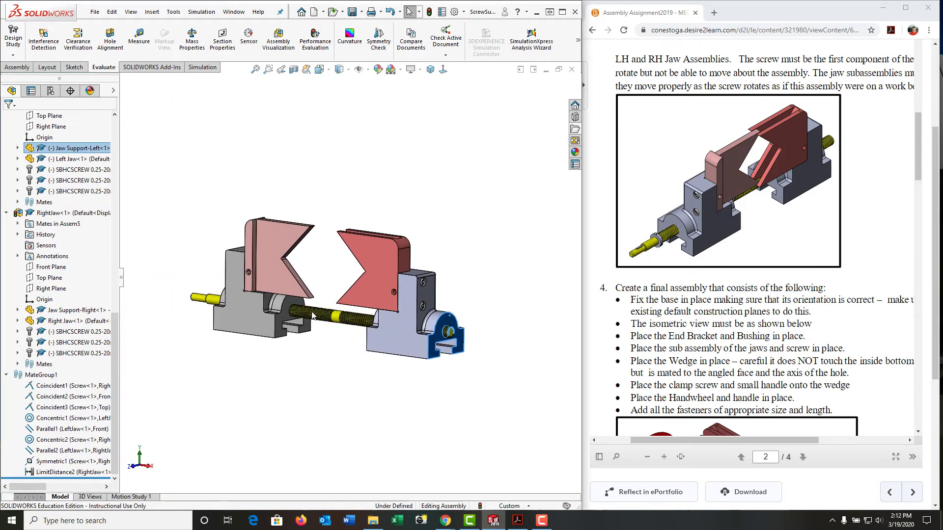
click(79, 473)
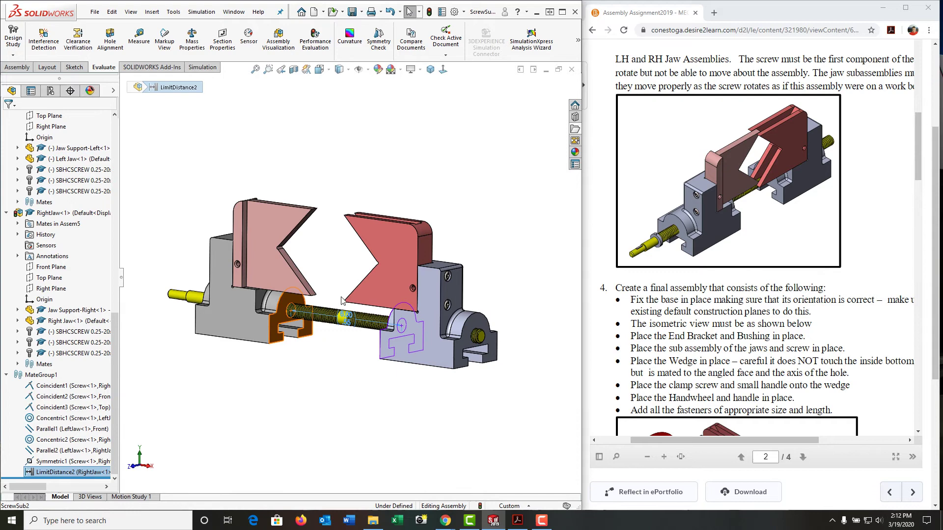
double_click(329, 325)
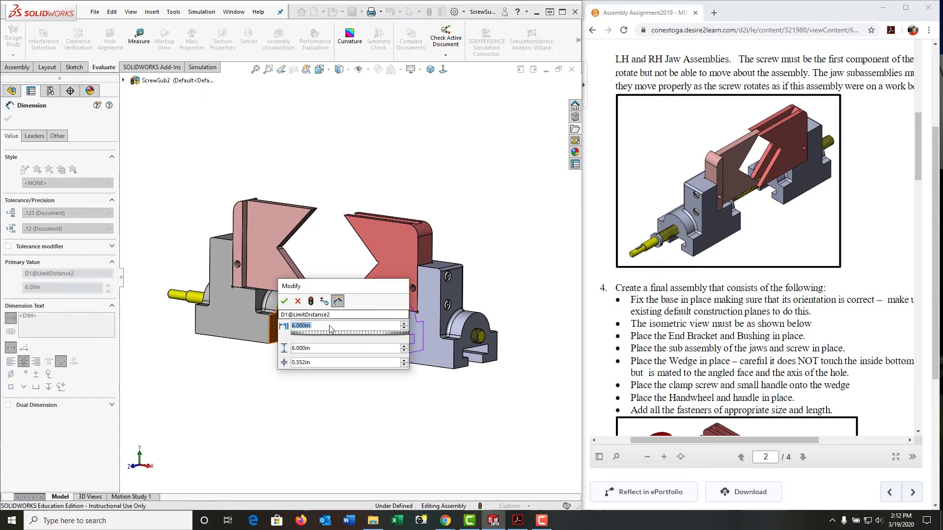
double_click(315, 349)
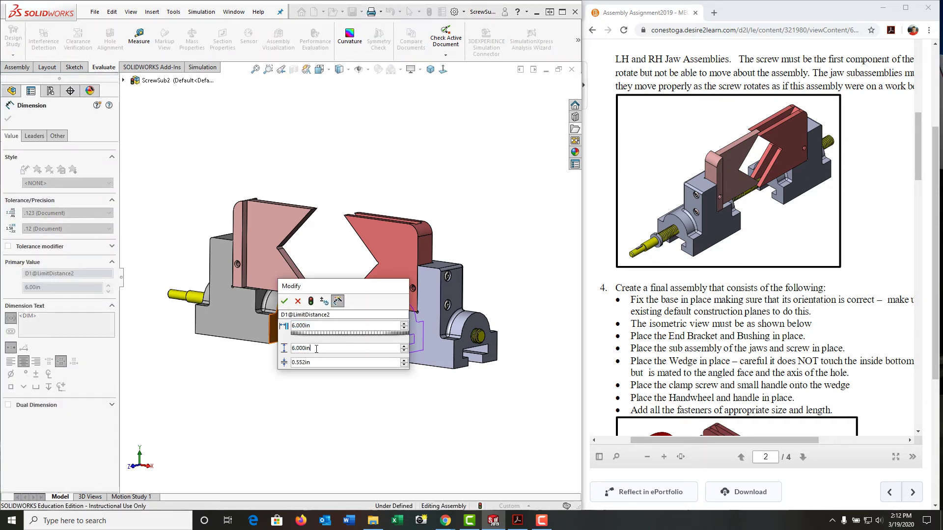
key(BackSpace)
key(BackSpace)
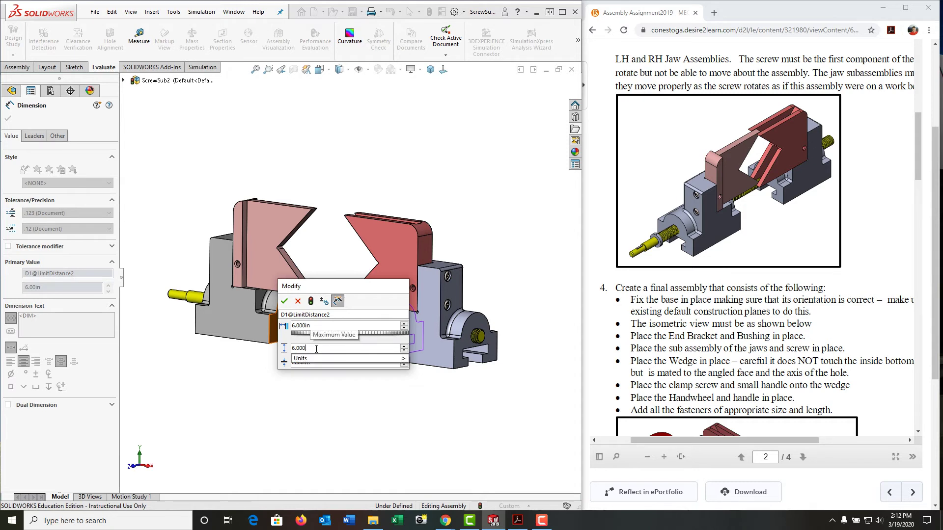
text(-)
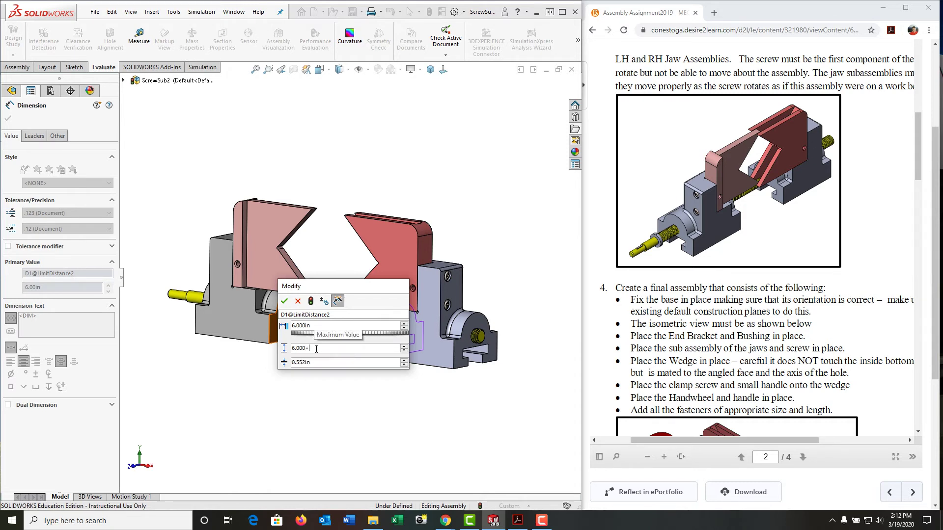
key(BackSpace)
text(+.3125)
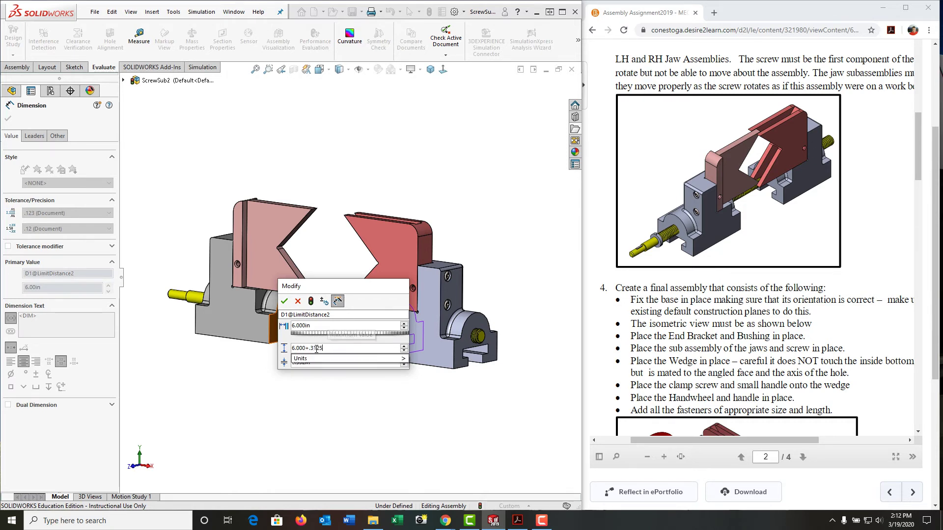
text(+.3125)
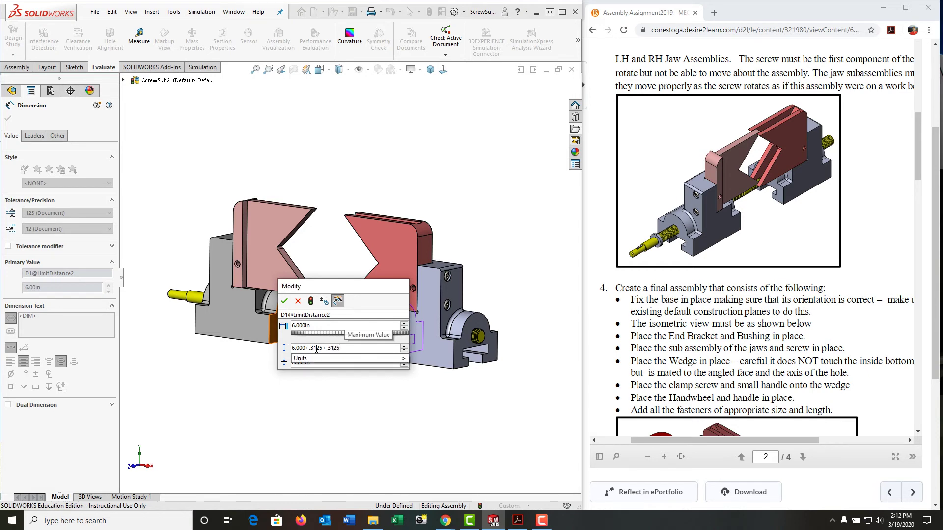
key(Return)
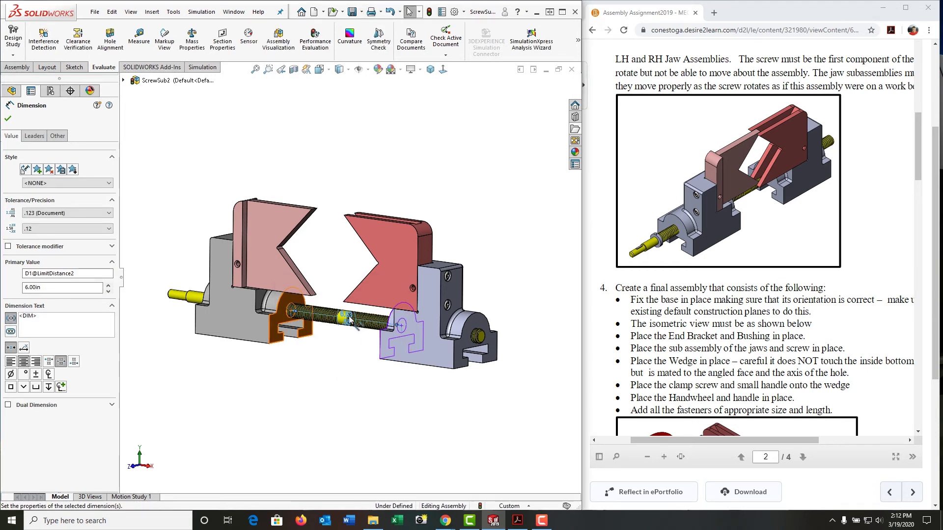
key(Escape)
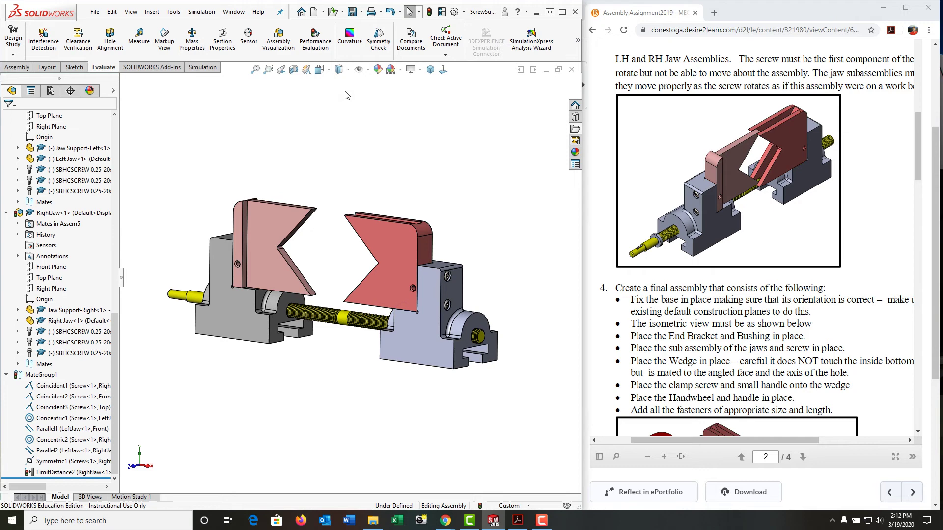
click(430, 15)
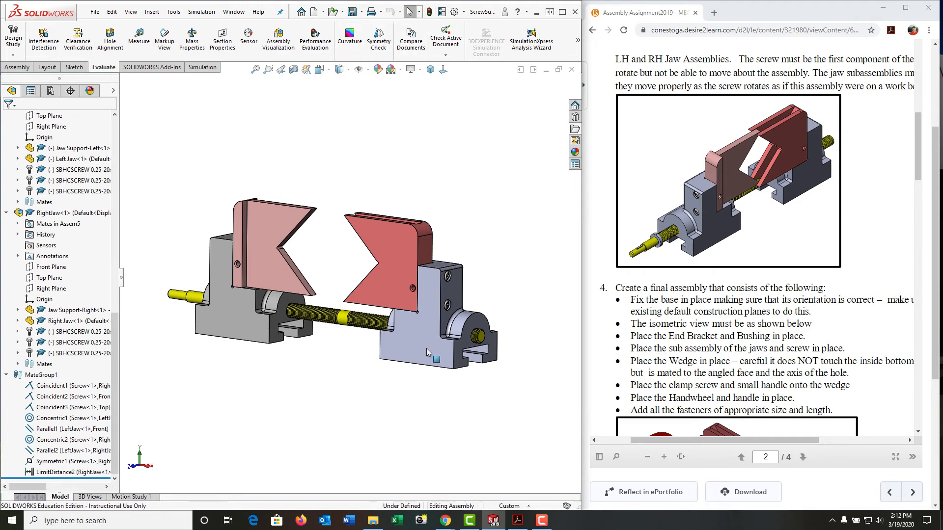
Slide the left jaw support outward to its travel limit, inspect the screw at the right jaw support, and return to the isometric view.
drag(405, 354, 452, 372)
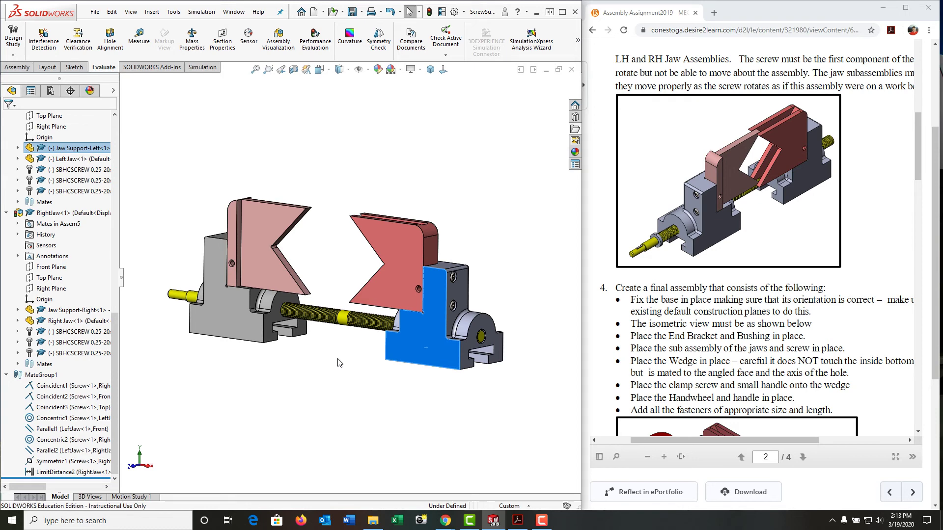
key(ctrl+1)
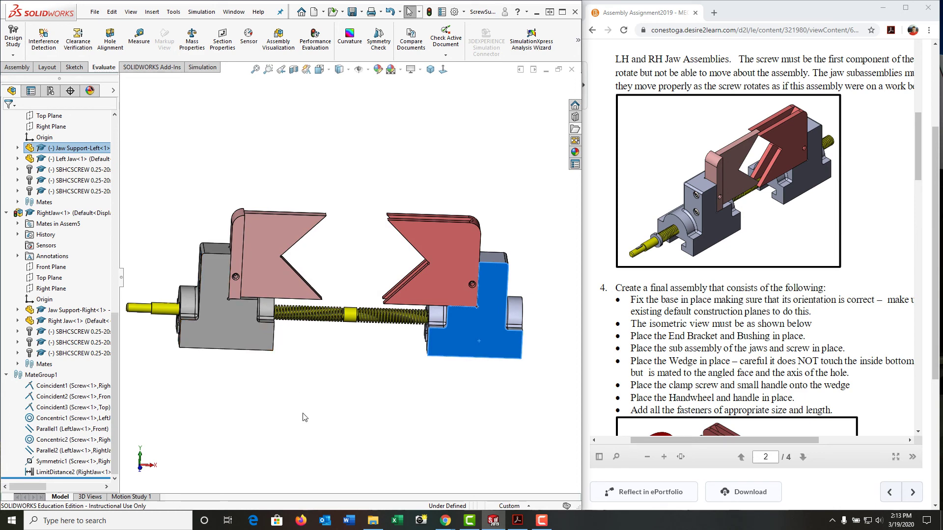
scroll(200, 296, down, 8)
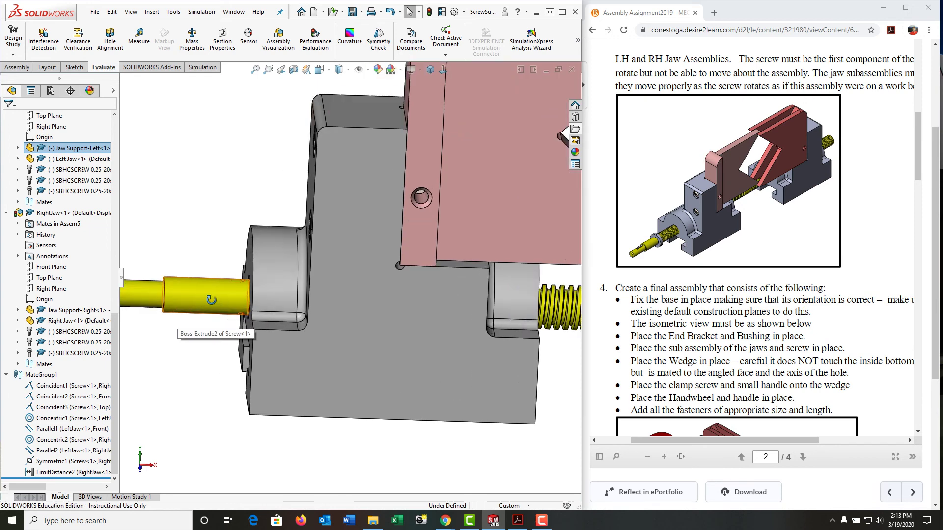
middle_drag(223, 330, 219, 330)
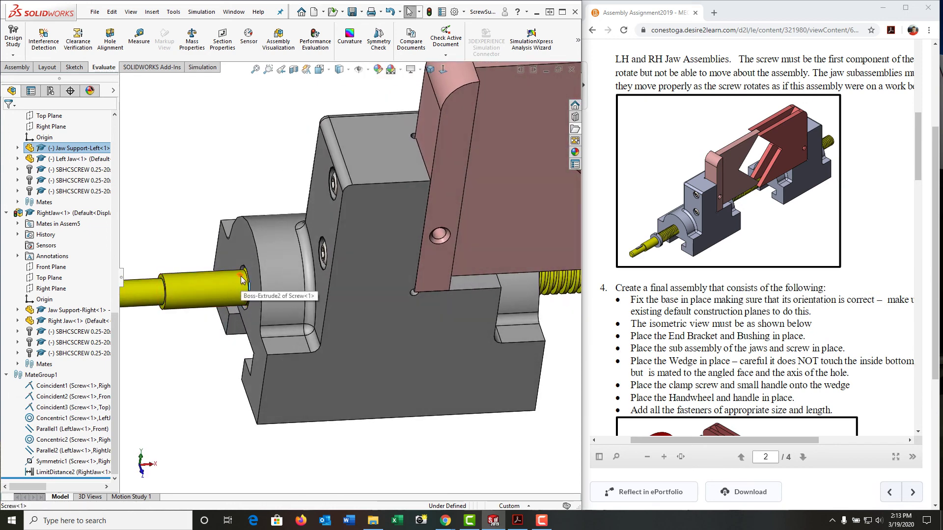
scroll(238, 301, up, 5)
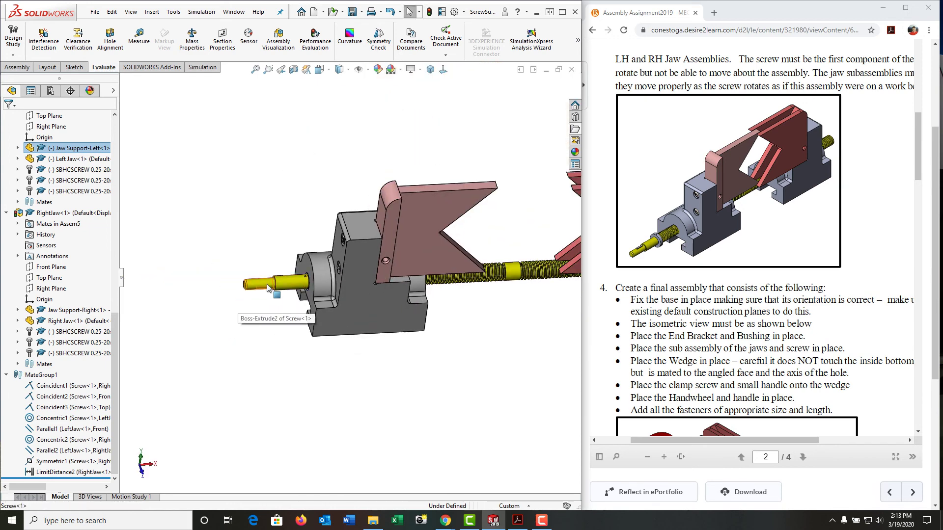
middle_drag(270, 285, 261, 125)
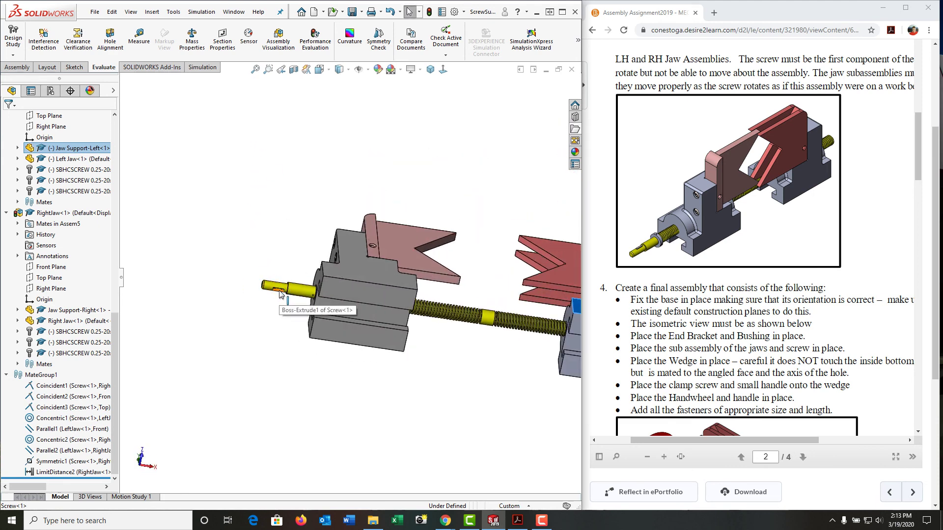
click(430, 72)
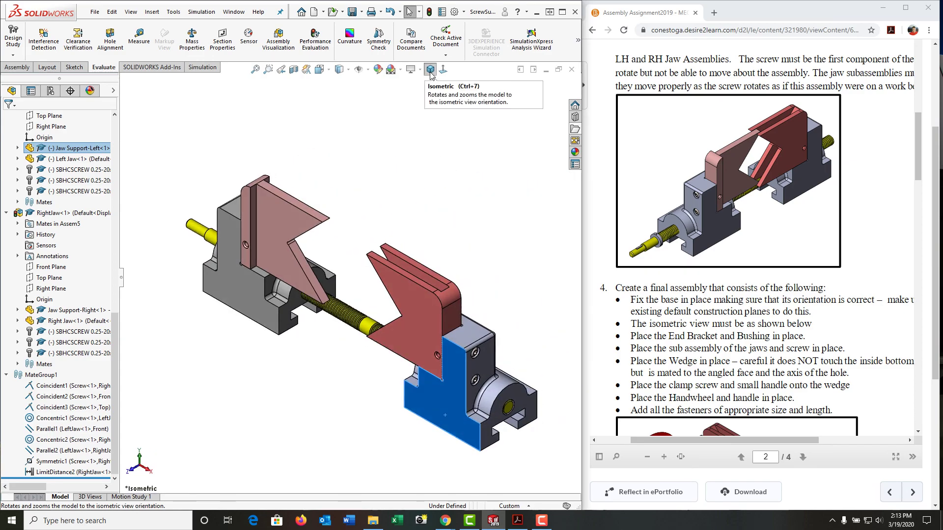